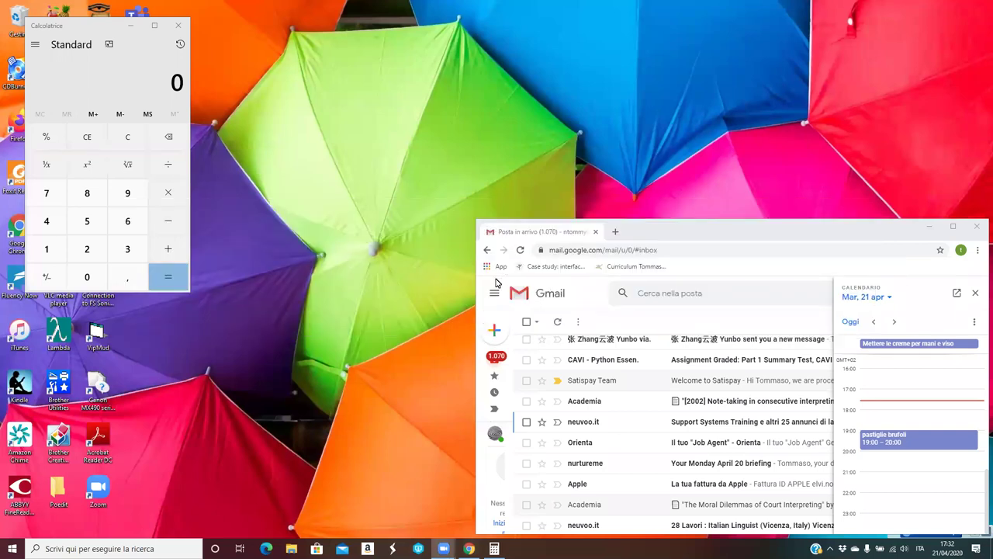
Step: Switch to the Chrome window showing the Gmail inbox, maximize it and reload the page
{"action": "left_click", "coordinate": [496, 282]}
{"action": "key", "text": "alt+Tab"}
{"action": "key", "text": "alt+Tab"}
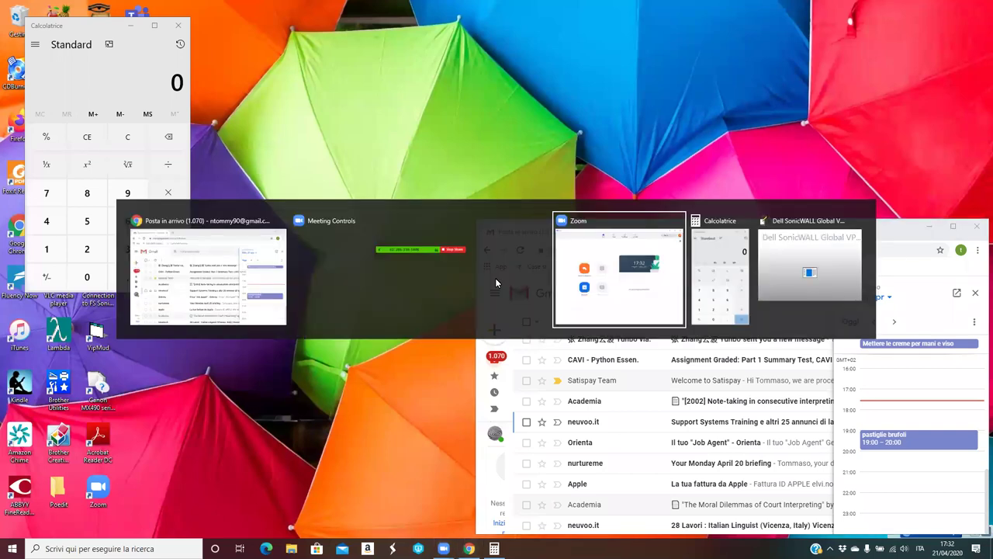
{"action": "key", "text": "alt+Tab"}
{"action": "key", "text": "alt+Tab"}
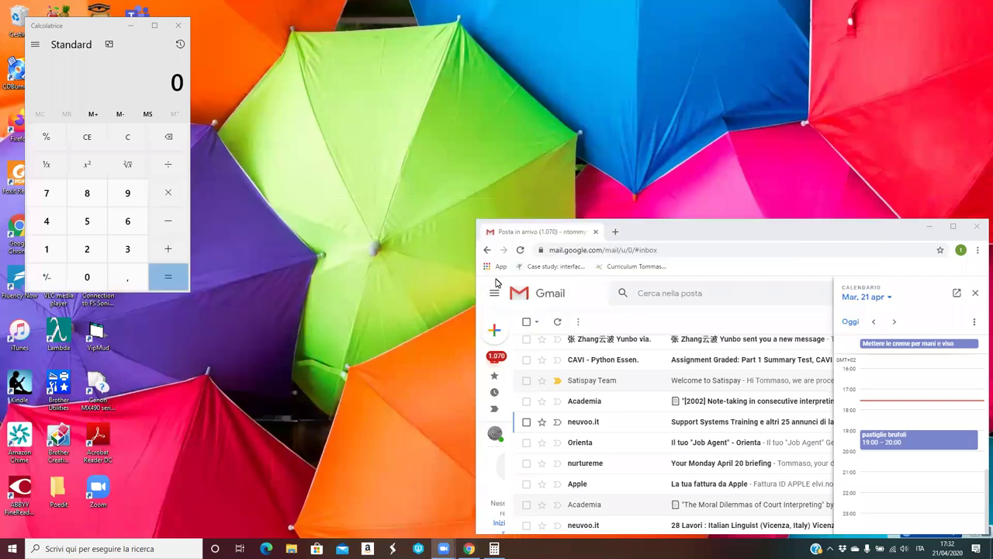
{"action": "key", "text": "alt+Tab"}
{"action": "key", "text": "alt+Tab"}
{"action": "key", "text": "alt+space"}
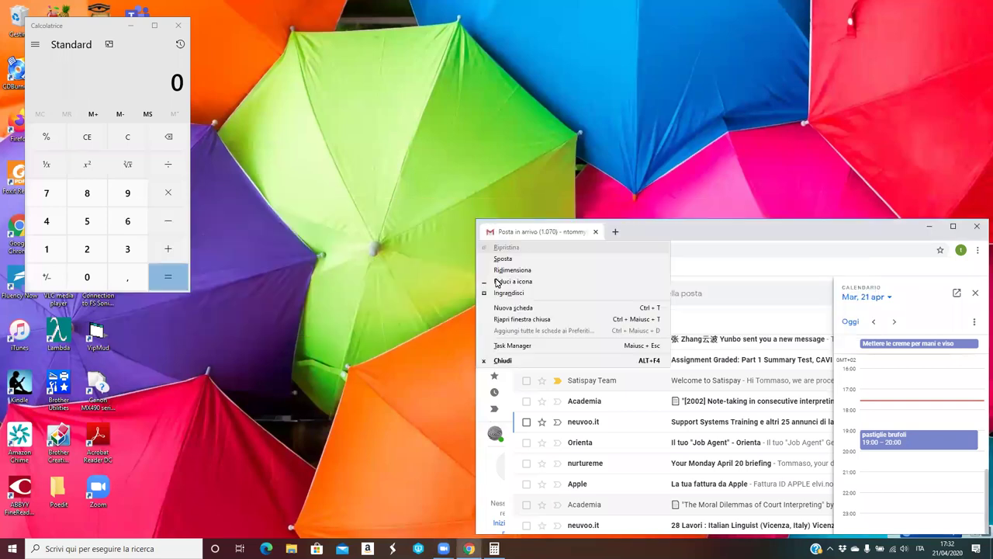
{"action": "key", "text": "n"}
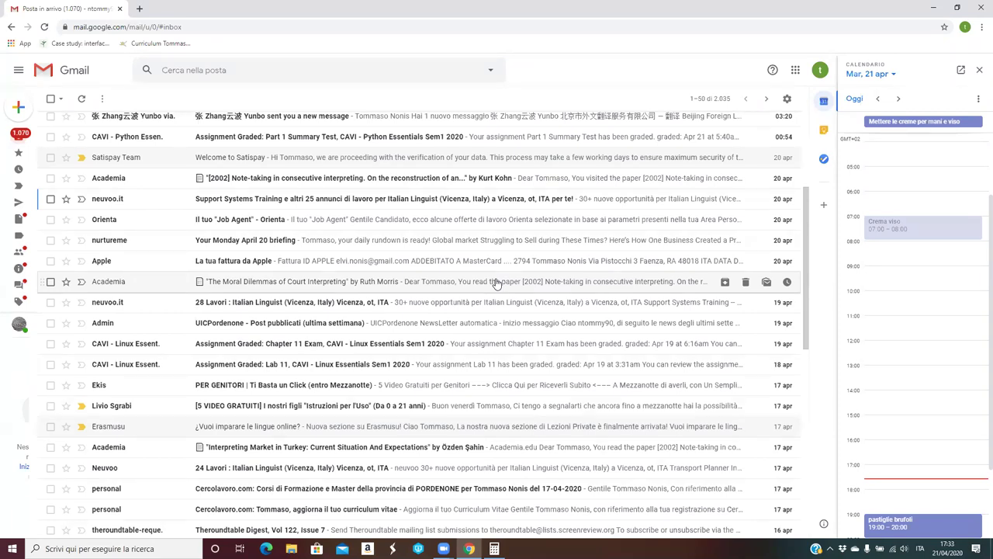
{"action": "key", "text": "F5"}
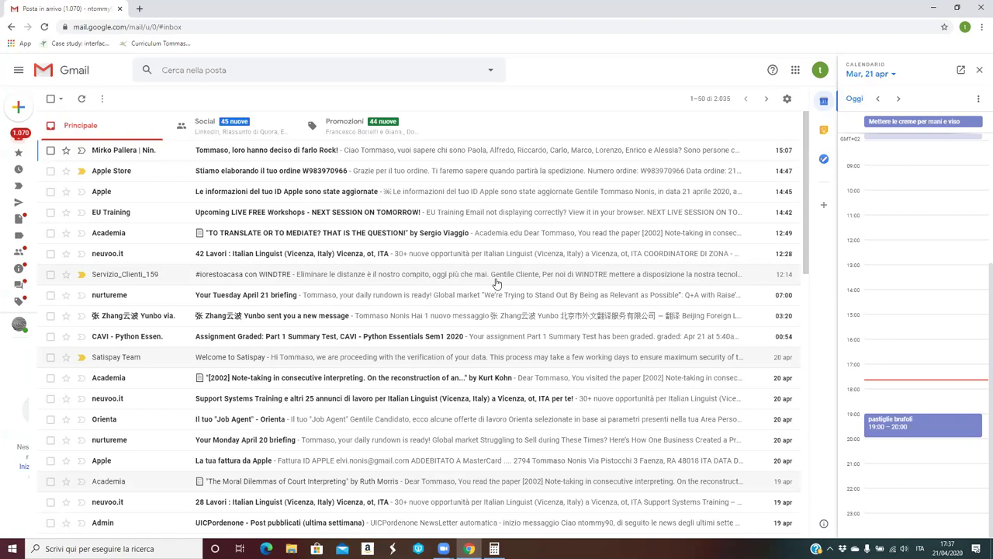
Step: Examine the first conversations in the Principale inbox list, moving back and forth between neighbouring messages
{"action": "key", "text": "j"}
{"action": "key", "text": "j"}
{"action": "key", "text": "j"}
{"action": "key", "text": "j"}
{"action": "key", "text": "k"}
{"action": "key", "text": "k"}
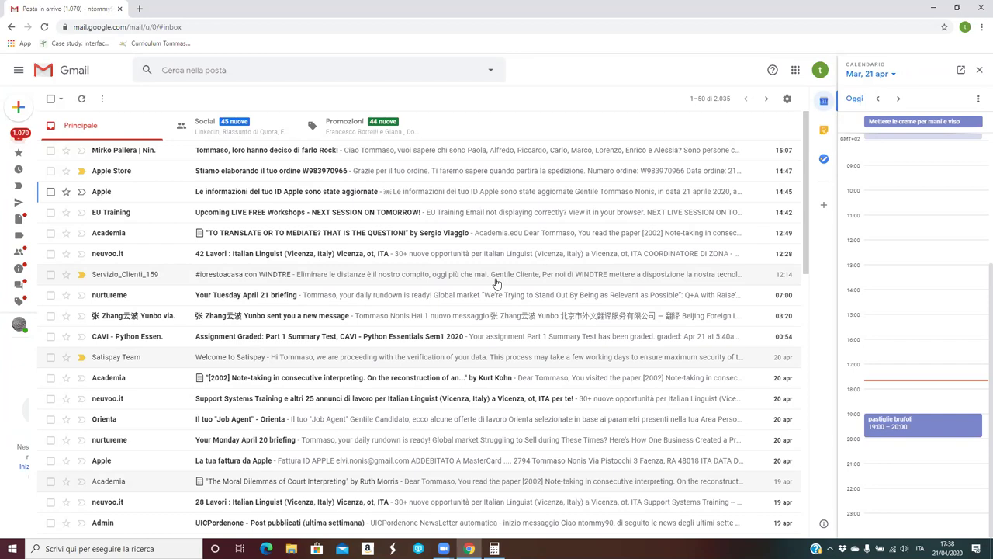
{"action": "key", "text": "Down"}
{"action": "key", "text": "j"}
{"action": "key", "text": "k"}
{"action": "key", "text": "Up"}
{"action": "key", "text": "j"}
{"action": "key", "text": "j"}
{"action": "key", "text": "k"}
{"action": "key", "text": "k"}
{"action": "key", "text": "k"}
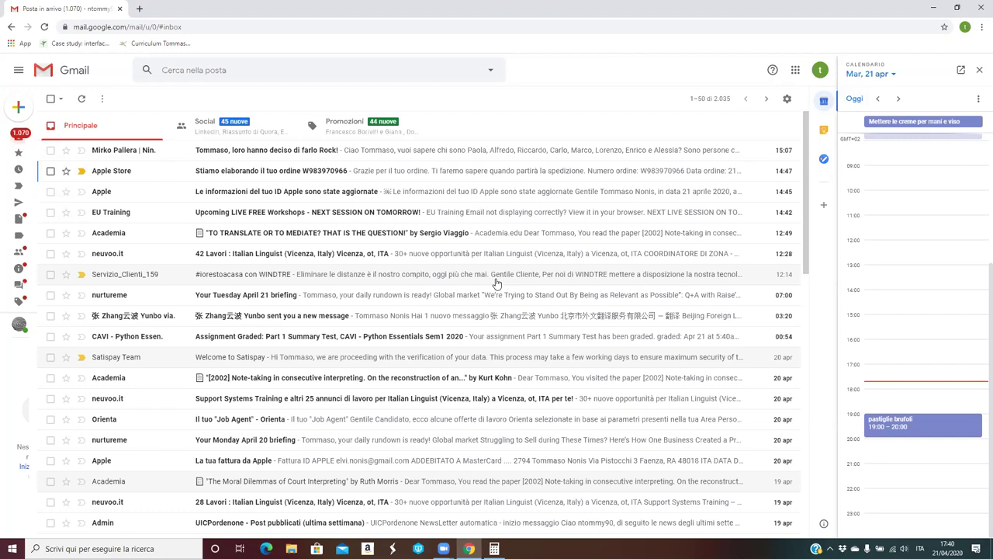
{"action": "key", "text": "j"}
{"action": "key", "text": "j"}
{"action": "key", "text": "k"}
{"action": "key", "text": "k"}
{"action": "key", "text": "k"}
{"action": "key", "text": "j"}
{"action": "key", "text": "j"}
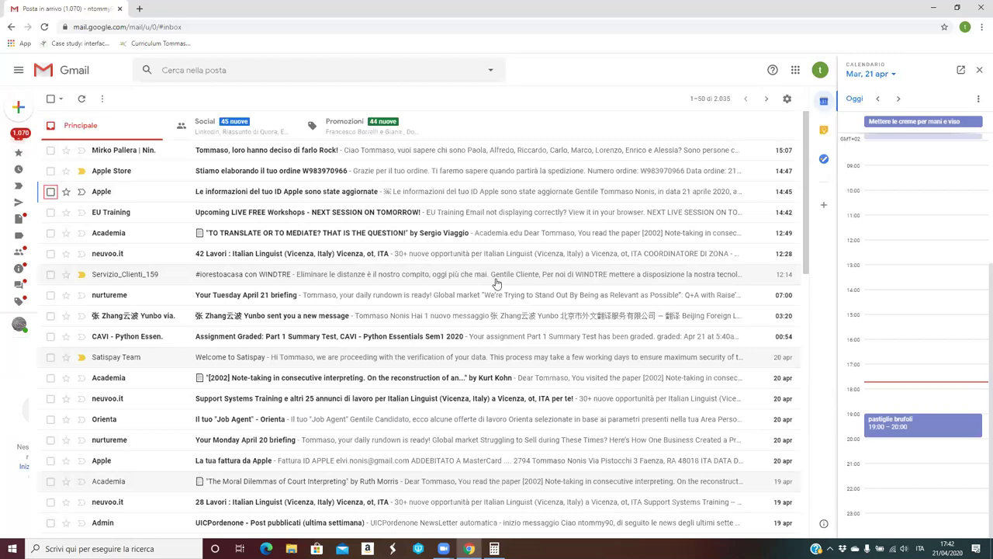
Step: Review the individual elements in the inbox rows around the Apple message with the screen reader's virtual cursor
{"action": "key", "text": "shift+Tab"}
{"action": "key", "text": "shift+Tab"}
{"action": "key", "text": "Down"}
{"action": "key", "text": "Down"}
{"action": "key", "text": "Up"}
{"action": "key", "text": "Up"}
{"action": "key", "text": "Up"}
{"action": "key", "text": "Up"}
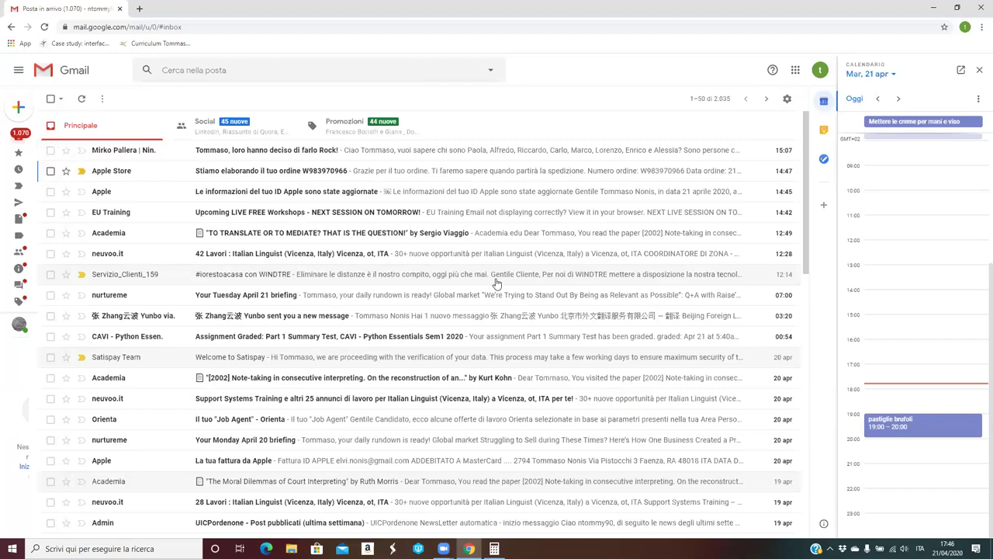
Step: Make the EU Training message the current conversation and inspect the controls above the list back to Seleziona
{"action": "key", "text": "j"}
{"action": "key", "text": "j"}
{"action": "key", "text": "shift+Tab"}
{"action": "key", "text": "shift+Tab"}
{"action": "key", "text": "shift+Tab"}
{"action": "key", "text": "shift+Tab"}
{"action": "key", "text": "shift+Tab"}
{"action": "key", "text": "shift+Tab"}
{"action": "key", "text": "shift+Tab"}
{"action": "key", "text": "shift+Tab"}
{"action": "key", "text": "shift+Tab"}
{"action": "key", "text": "shift+Tab"}
{"action": "key", "text": "shift+Tab"}
{"action": "key", "text": "shift+Tab"}
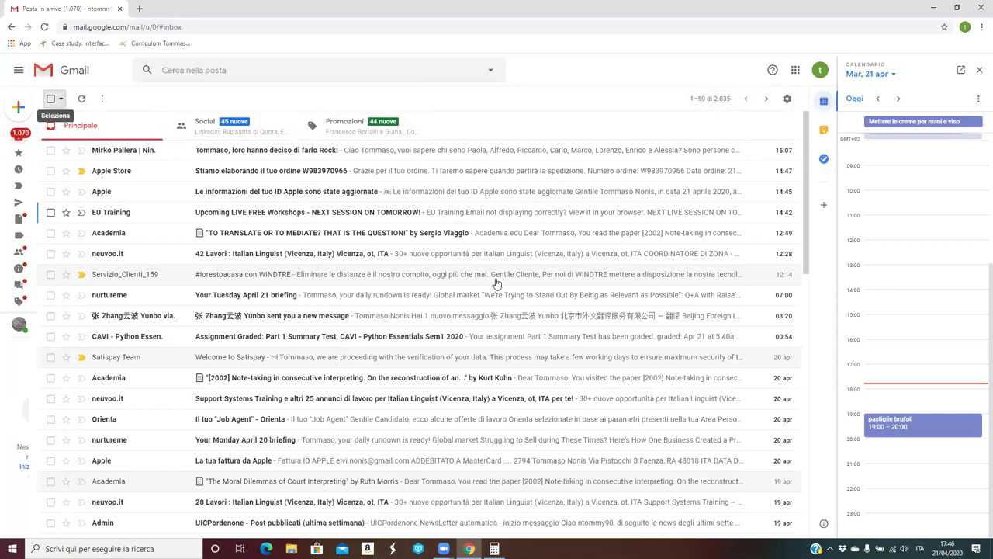
Step: Go through the mail toolbar and the inbox category tabs from Principale onward, returning to the message list
{"action": "key", "text": "Tab"}
{"action": "key", "text": "Tab"}
{"action": "key", "text": "Tab"}
{"action": "key", "text": "Tab"}
{"action": "key", "text": "Tab"}
{"action": "key", "text": "Tab"}
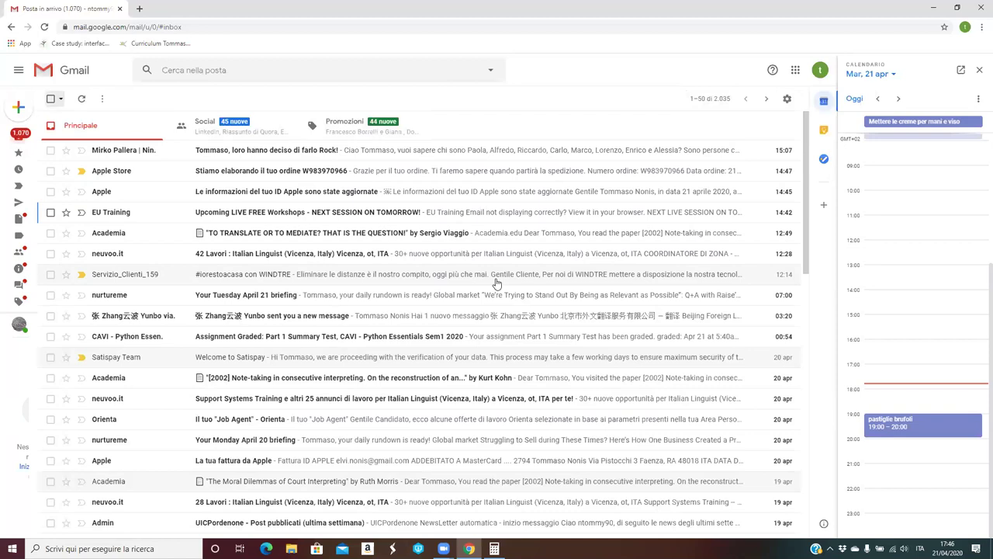
{"action": "key", "text": "Tab"}
{"action": "key", "text": "Tab"}
{"action": "key", "text": "Tab"}
{"action": "key", "text": "Tab"}
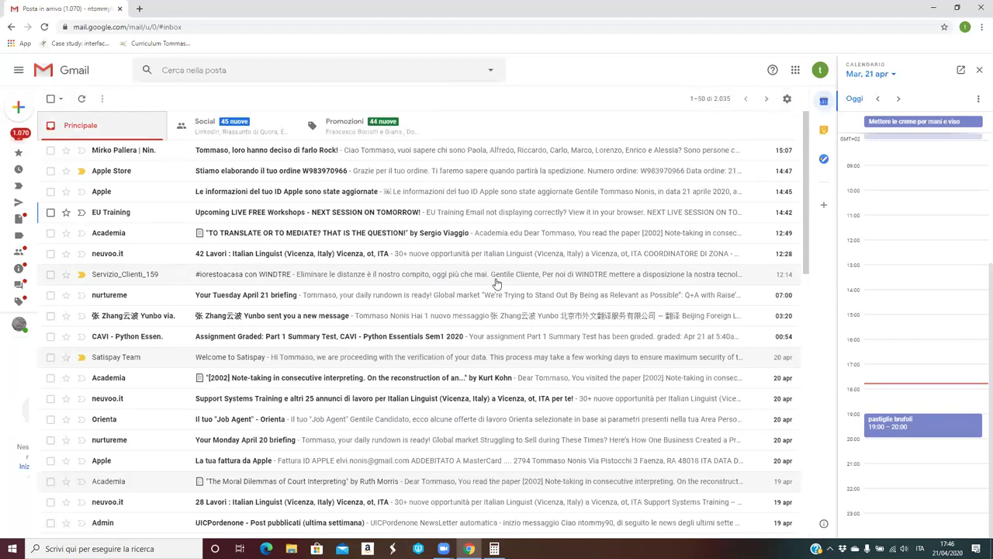
{"action": "key", "text": "shift+Tab"}
{"action": "key", "text": "Tab"}
{"action": "key", "text": "Tab"}
{"action": "key", "text": "Tab"}
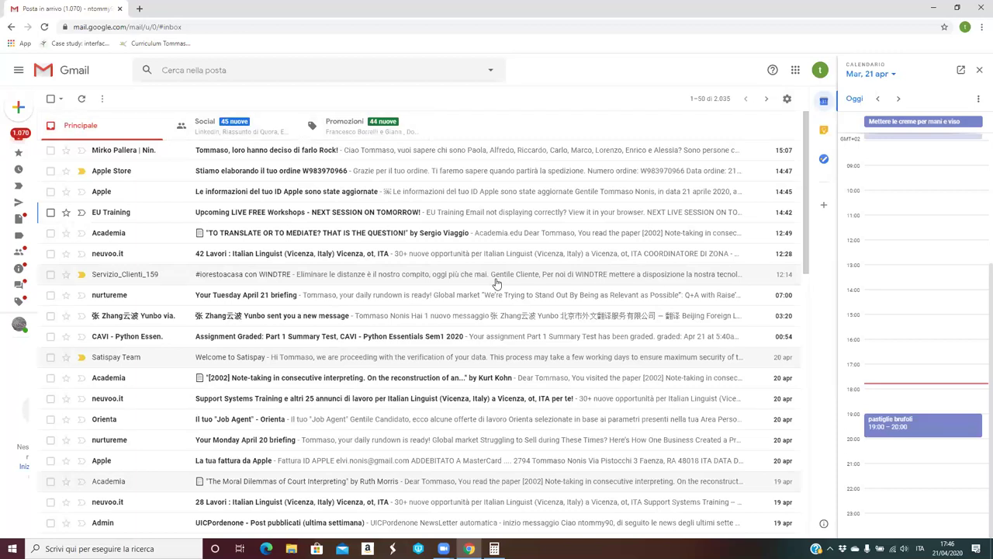
{"action": "key", "text": "Tab"}
{"action": "key", "text": "Tab"}
{"action": "key", "text": "Tab"}
Step: Select the three consecutive inbox messages from EU Training, Academia and neuvoo.it
{"action": "key", "text": "Down"}
{"action": "key", "text": "Up"}
{"action": "key", "text": "x"}
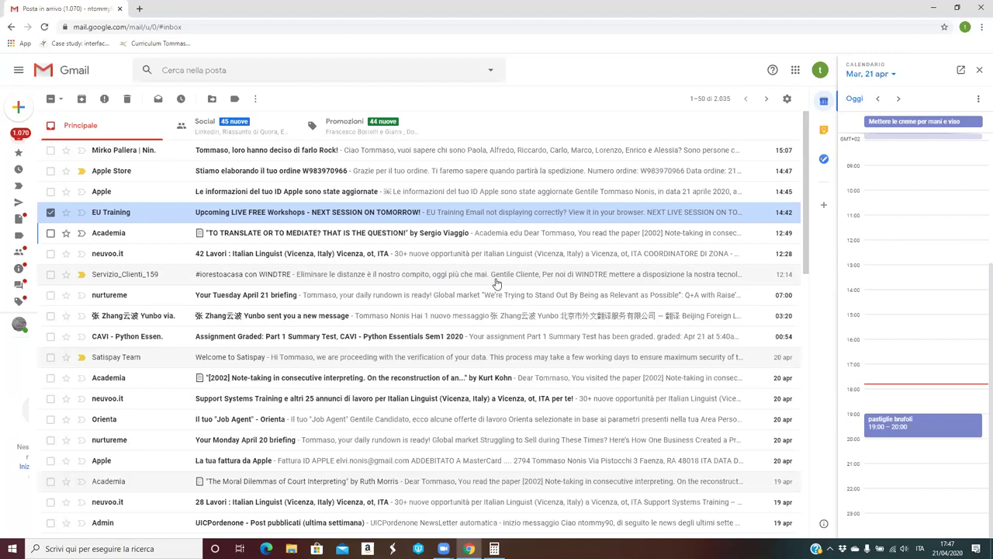
{"action": "key", "text": "x"}
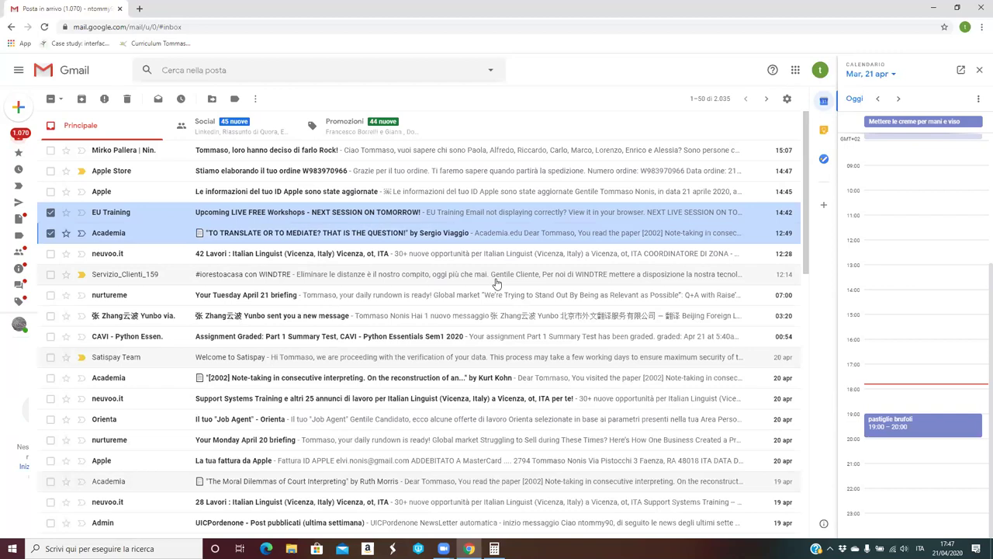
{"action": "key", "text": "j"}
{"action": "key", "text": "x"}
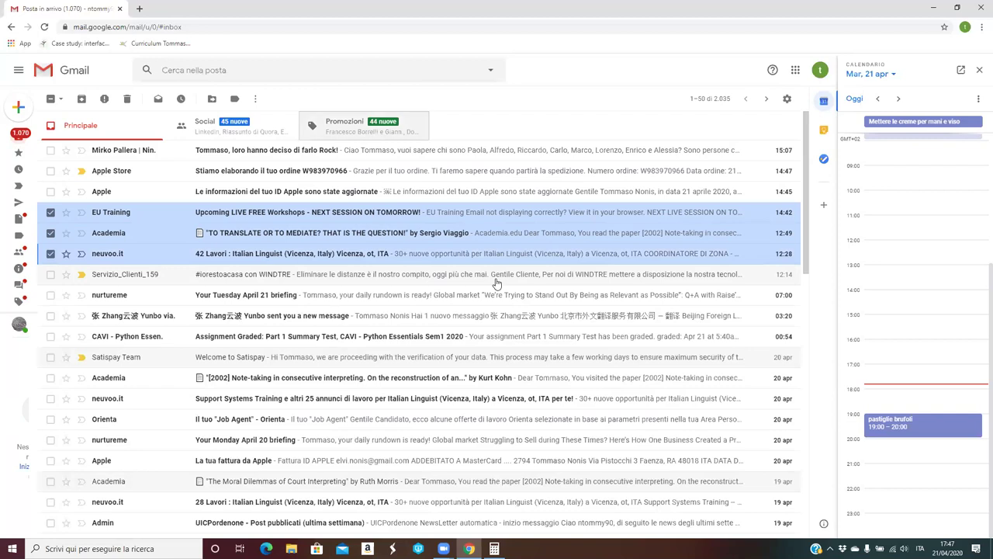
Step: Delete the three selected messages from the inbox
{"action": "key", "text": "Left"}
{"action": "key", "text": "Left"}
{"action": "key", "text": "shift+Tab"}
{"action": "key", "text": "Left"}
{"action": "key", "text": "Left"}
{"action": "key", "text": "Left"}
{"action": "key", "text": "Left"}
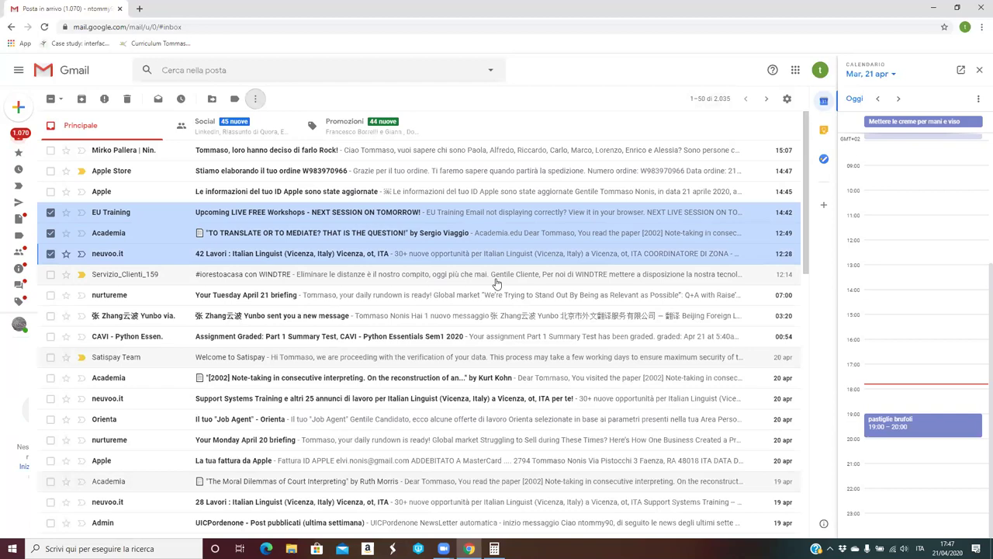
{"action": "key", "text": "Left"}
{"action": "key", "text": "Left"}
{"action": "key", "text": "Left"}
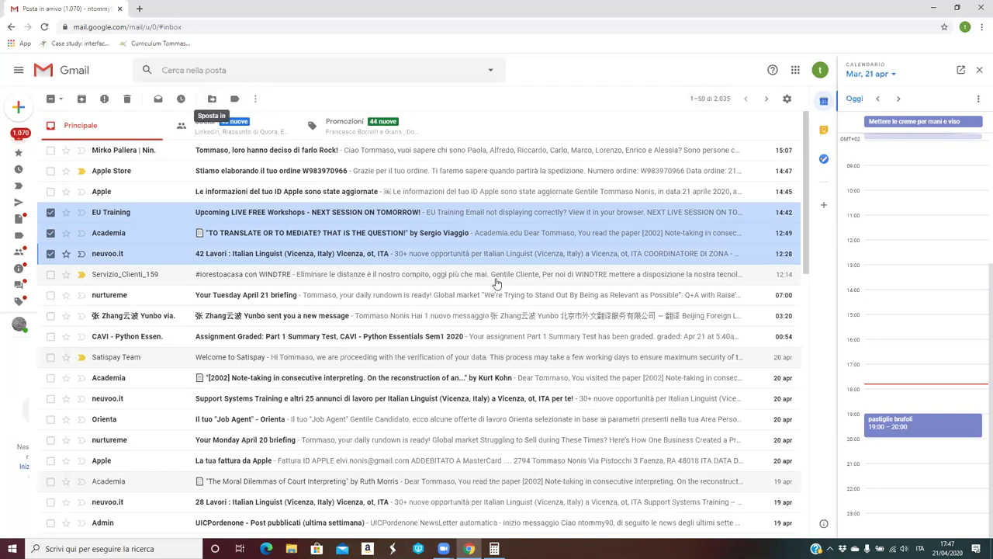
{"action": "key", "text": "Left"}
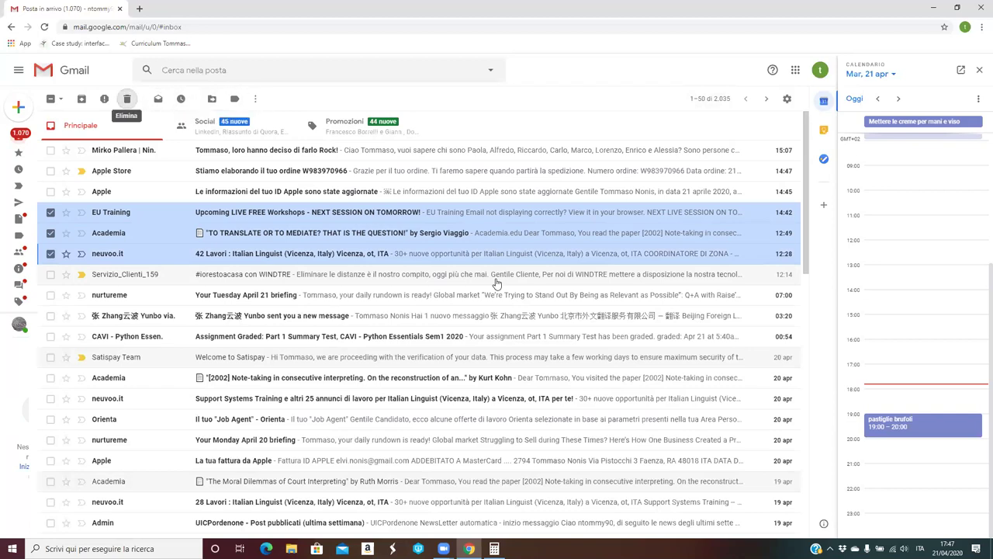
{"action": "key", "text": "Return"}
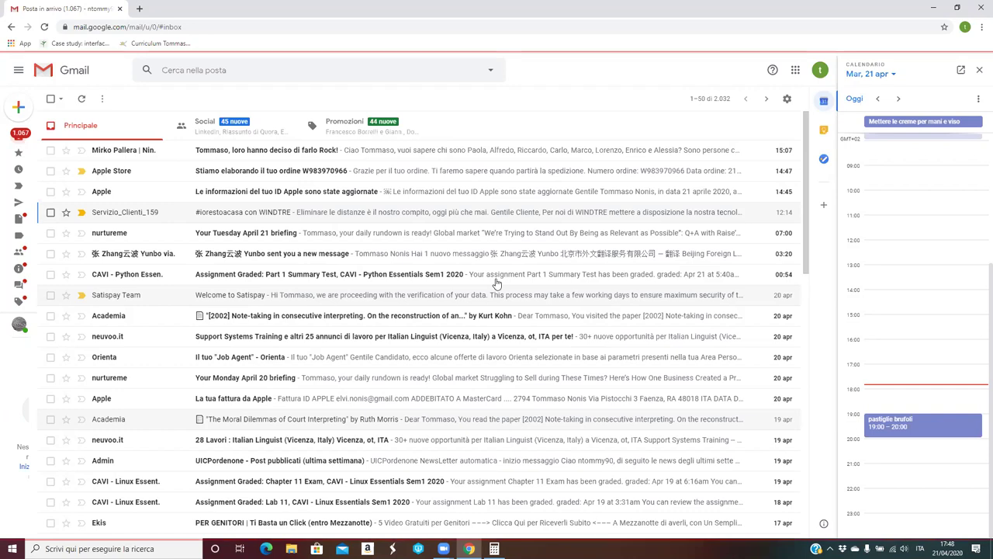
Step: Search the JAWS quick settings for Chrome for "virt", review the virtual cursor options and close the dialog without changes
{"action": "key", "text": "Down"}
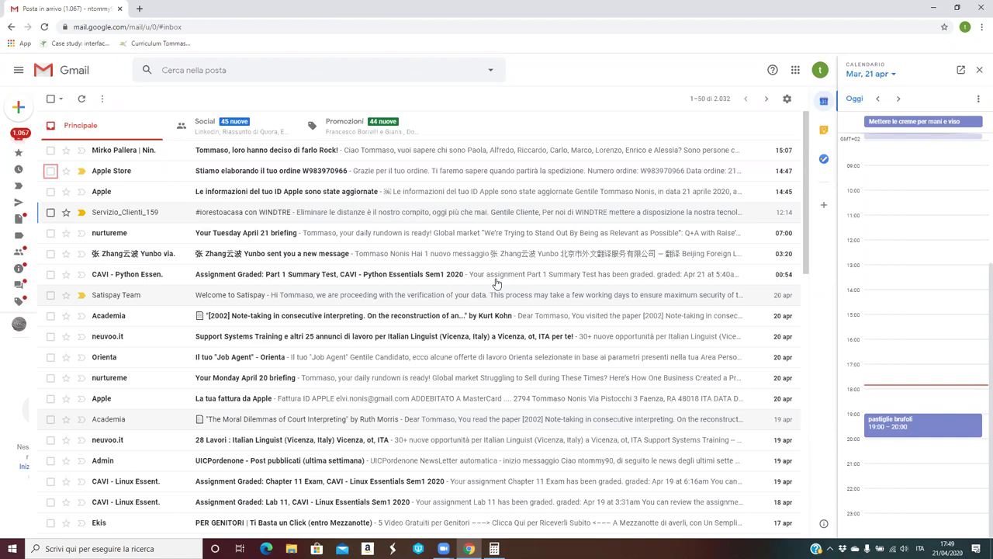
{"action": "key", "text": "Insert+v"}
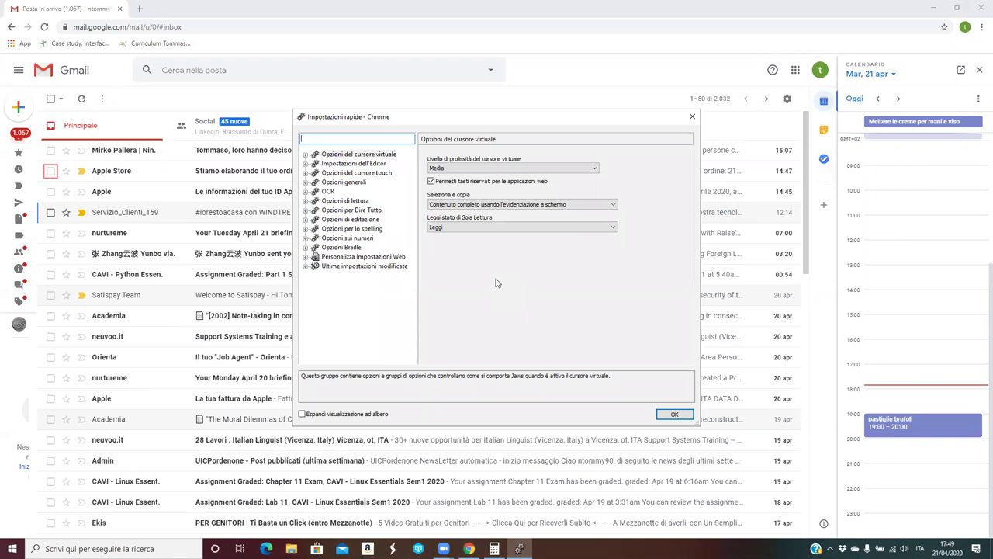
{"action": "type", "text": "virt"}
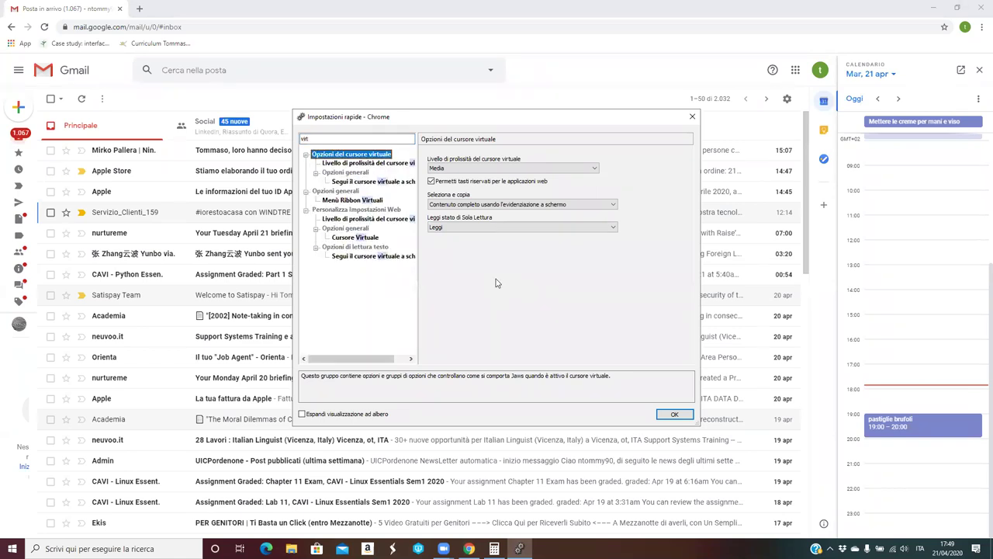
{"action": "key", "text": "Down"}
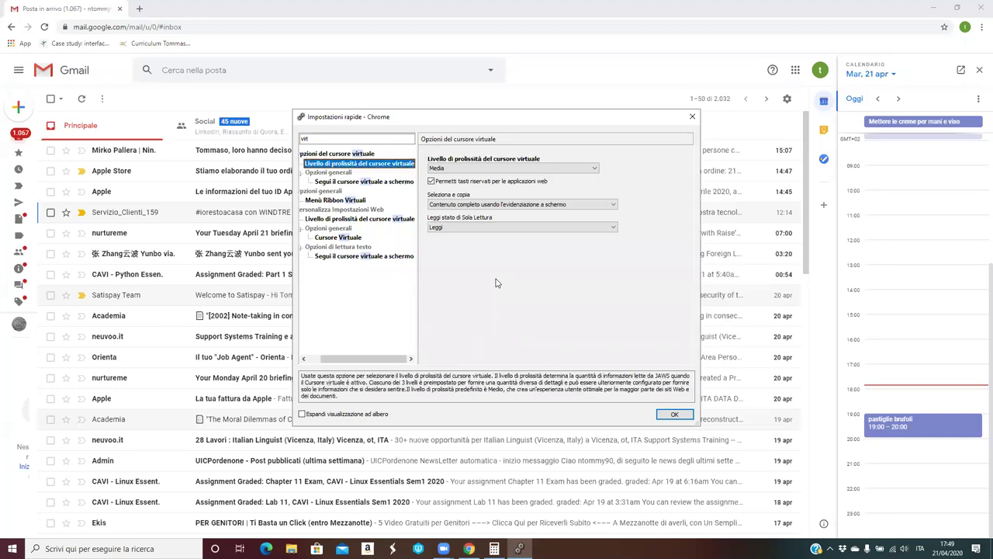
{"action": "key", "text": "Down"}
{"action": "key", "text": "Down"}
{"action": "key", "text": "Down"}
{"action": "key", "text": "Down"}
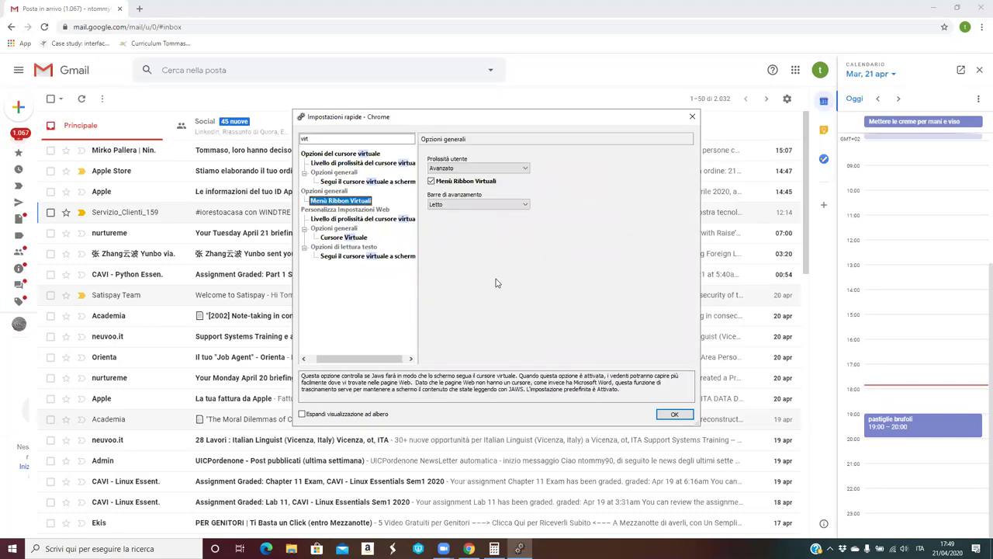
{"action": "key", "text": "Down"}
{"action": "key", "text": "Down"}
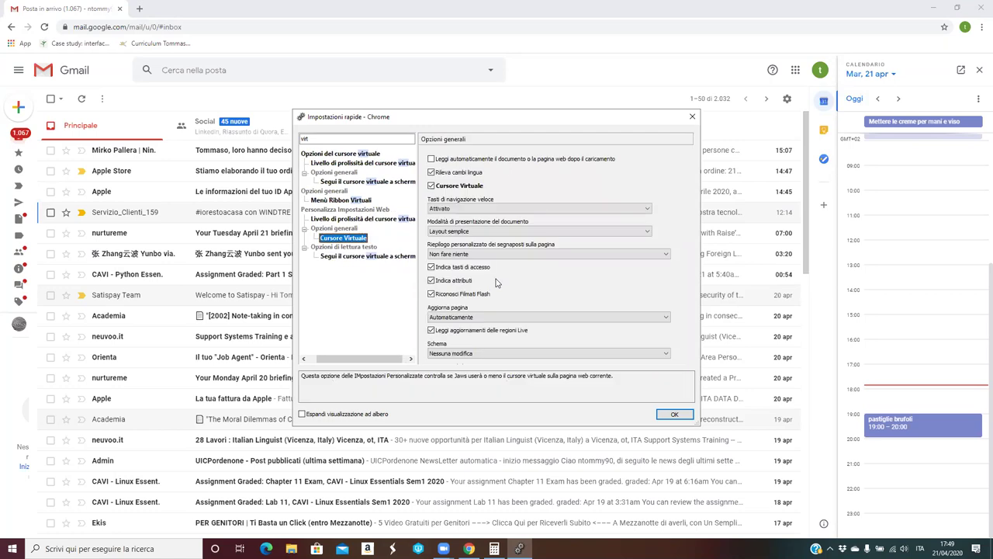
{"action": "key", "text": "Down"}
{"action": "key", "text": "Down"}
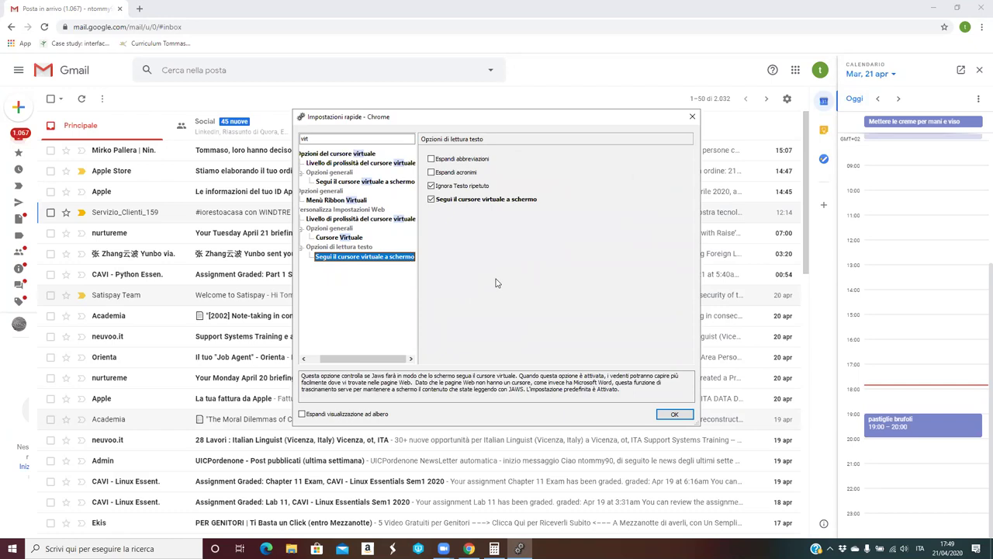
{"action": "key", "text": "Escape"}
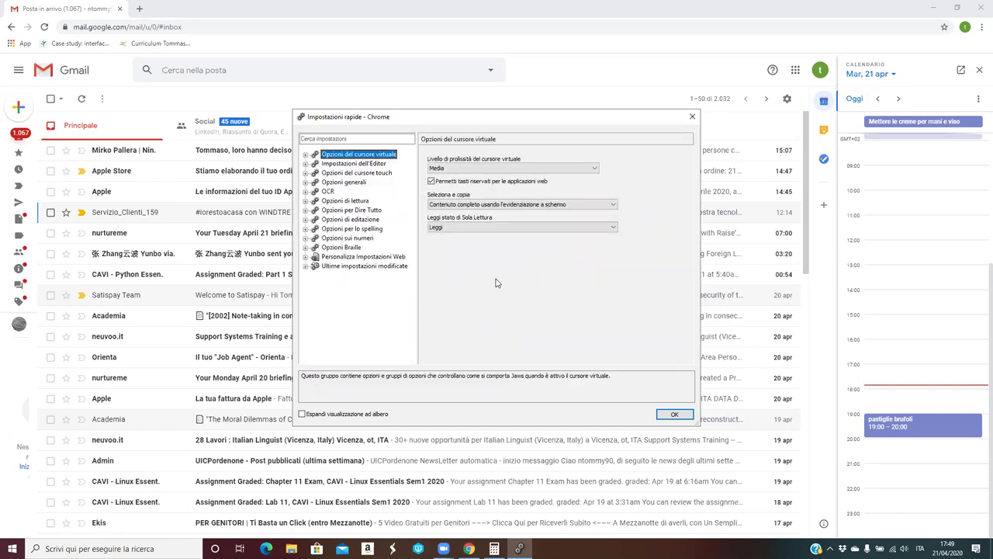
{"action": "key", "text": "Escape"}
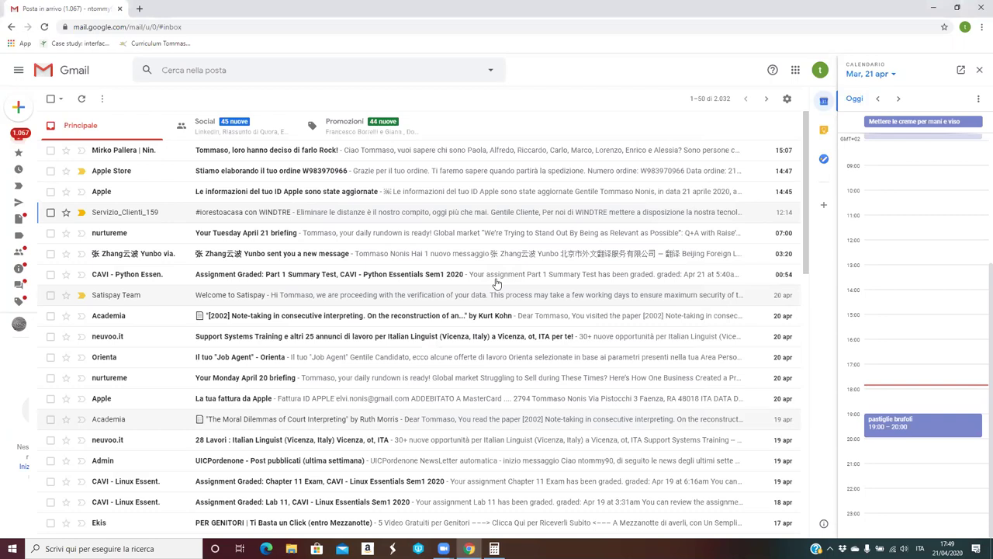
Step: Search the JAWS Settings Center for Chrome for "virt" and examine the options down to the browser-tab-based virtual cursor toggle
{"action": "key", "text": "Insert+F6"}
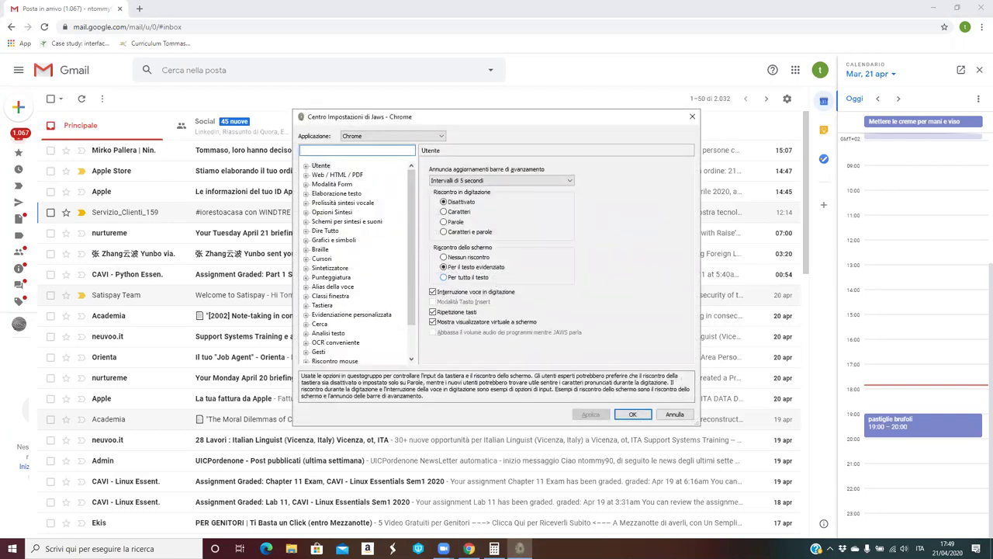
{"action": "type", "text": "virt"}
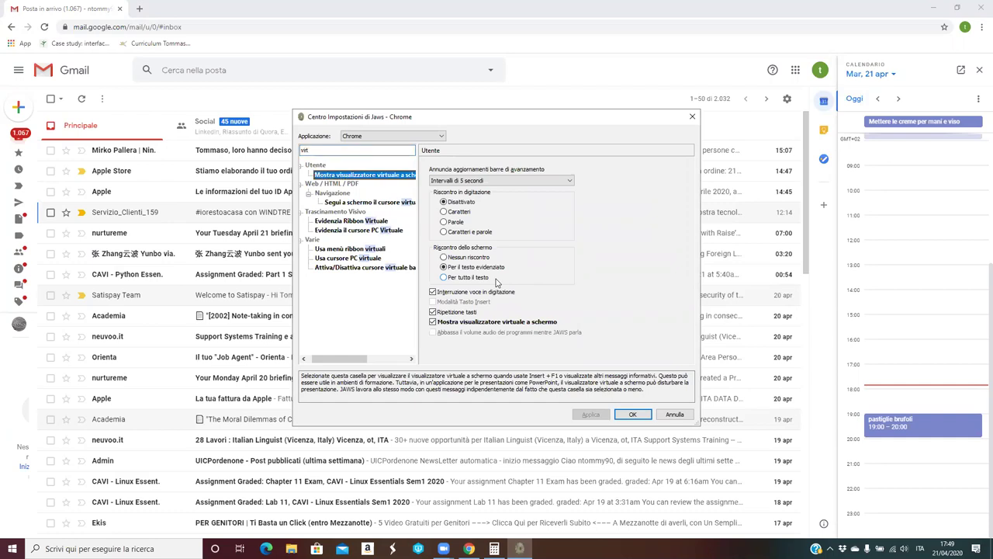
{"action": "key", "text": "Down"}
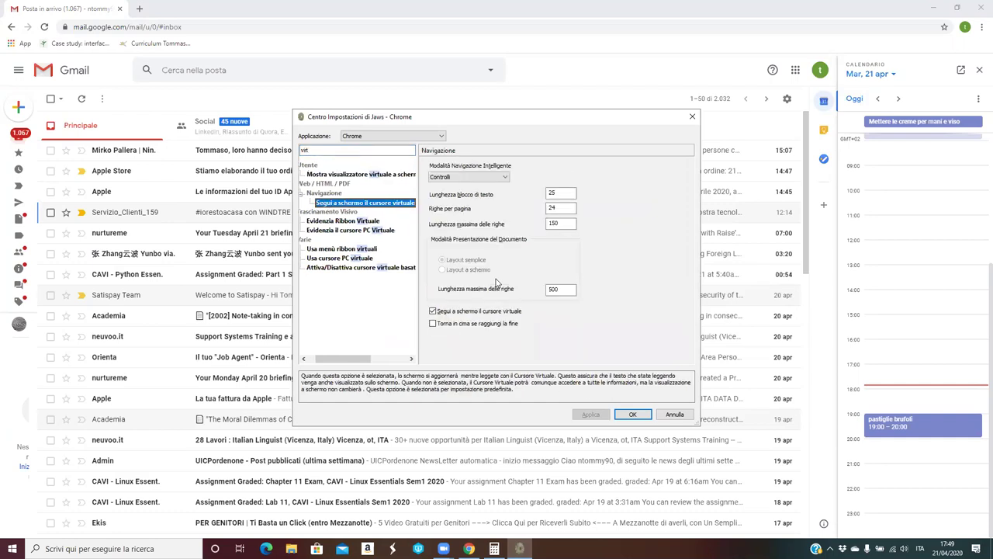
{"action": "key", "text": "Down"}
{"action": "key", "text": "Down"}
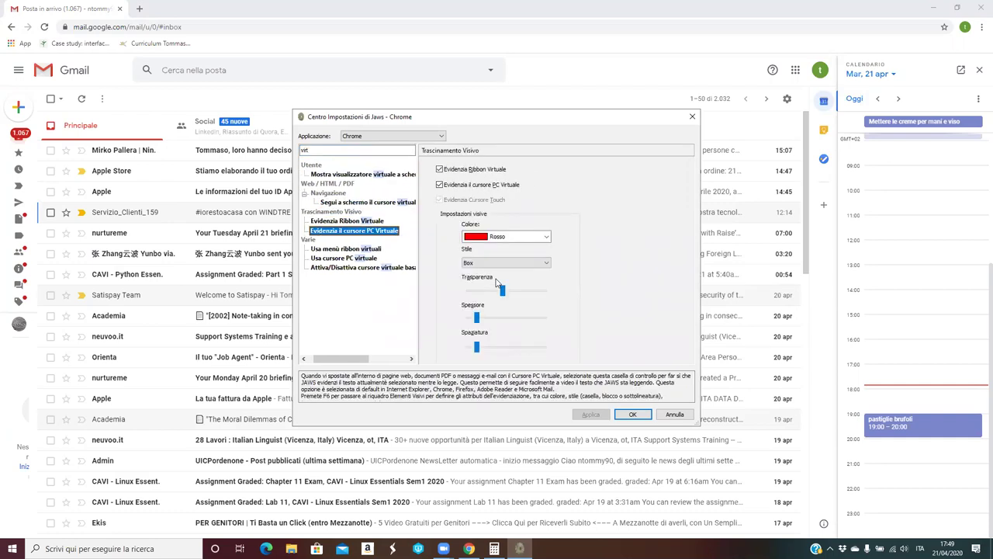
{"action": "key", "text": "Down"}
{"action": "key", "text": "Down"}
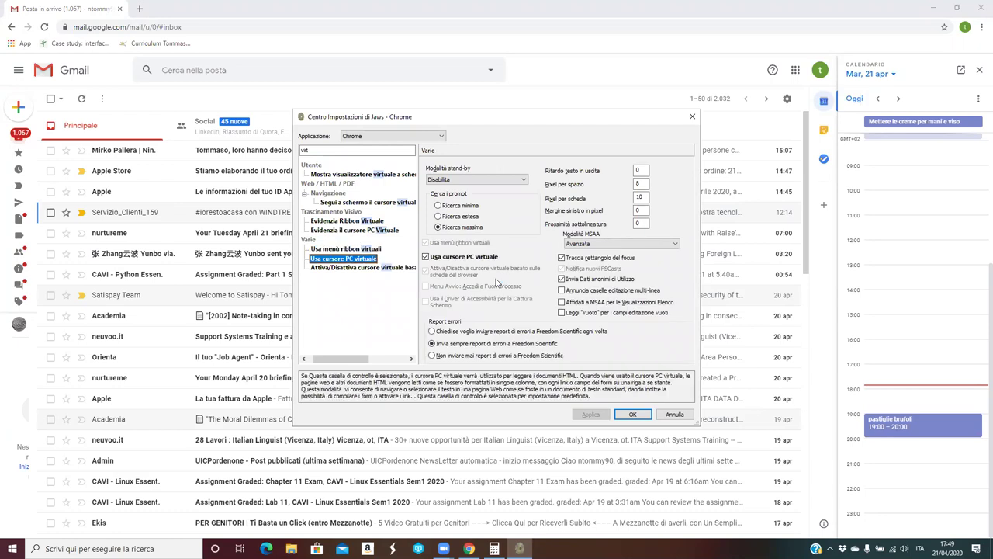
{"action": "key", "text": "Down"}
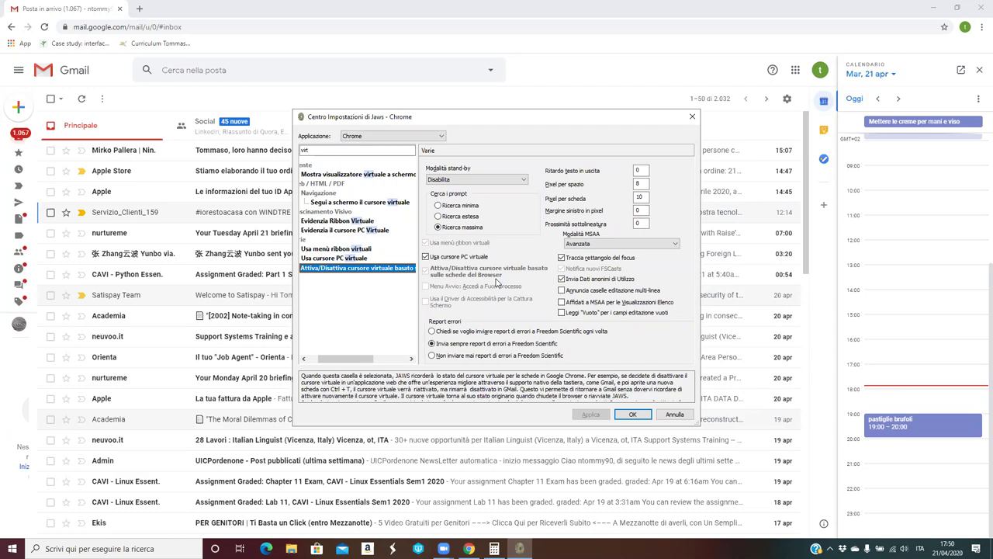
Step: Switch the JAWS Settings Center to Default (all applications), read the browser-tab virtual cursor option's description and close the dialog
{"action": "key", "text": "ctrl+shift+d"}
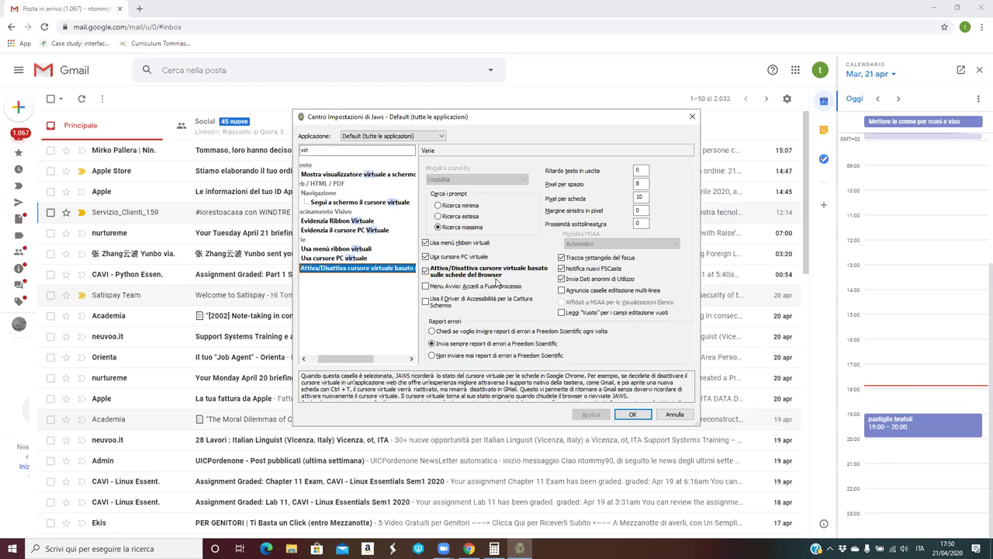
{"action": "key", "text": "Tab"}
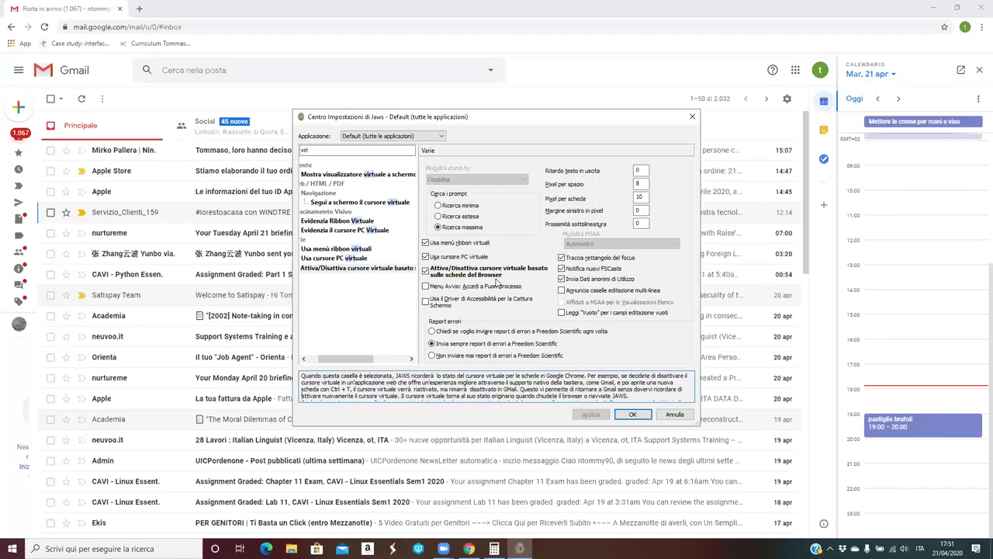
{"action": "key", "text": "Escape"}
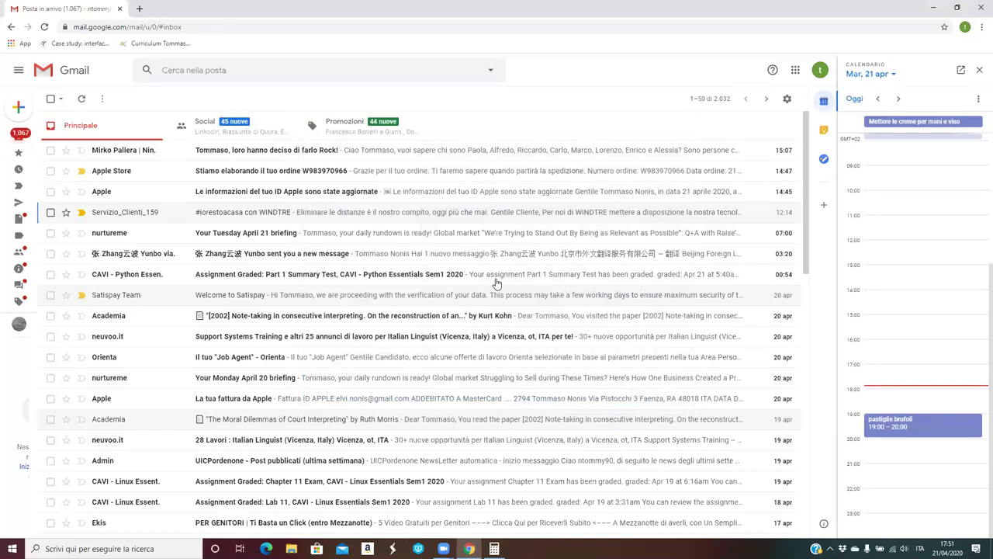
Step: Move through the Gmail message list, then open visiondept.it in a new browser tab
{"action": "key", "text": "k"}
{"action": "key", "text": "j"}
{"action": "key", "text": "ctrl+t"}
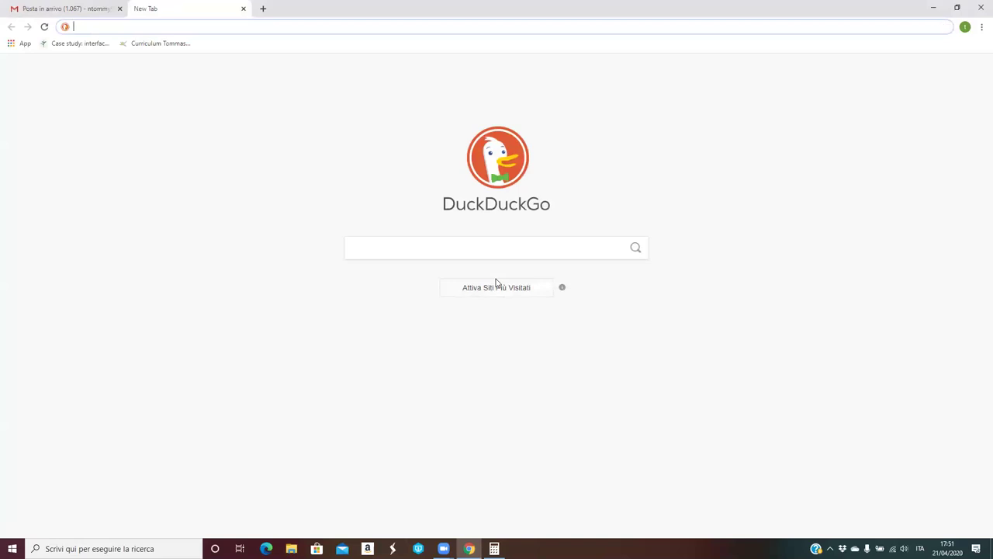
{"action": "key", "text": "Tab"}
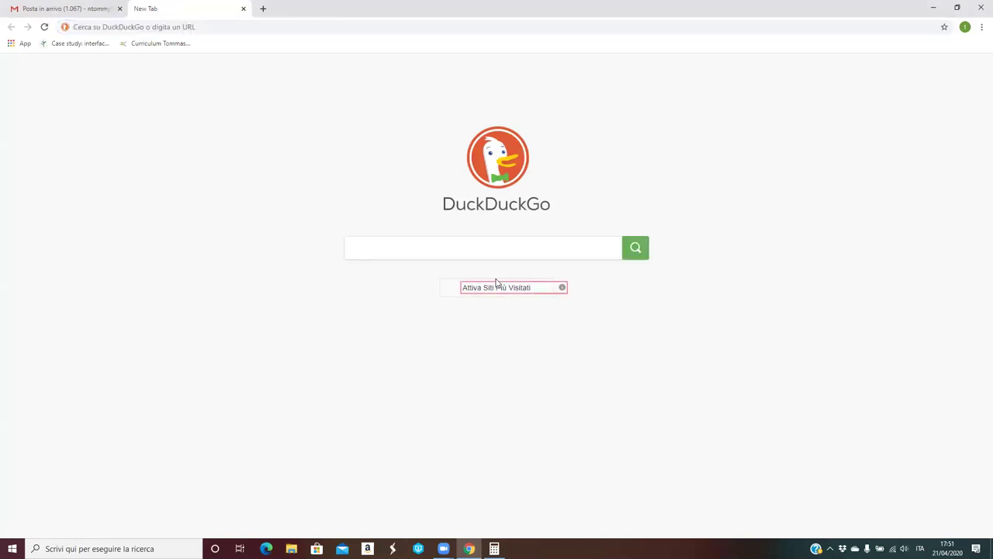
{"action": "key", "text": "ctrl+l"}
{"action": "type", "text": "visiondept.it"}
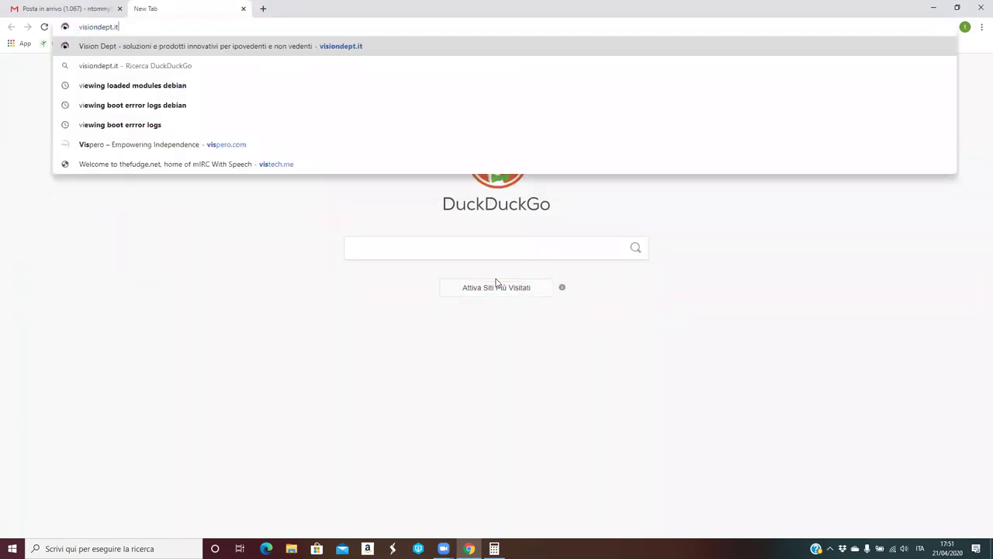
{"action": "key", "text": "Return"}
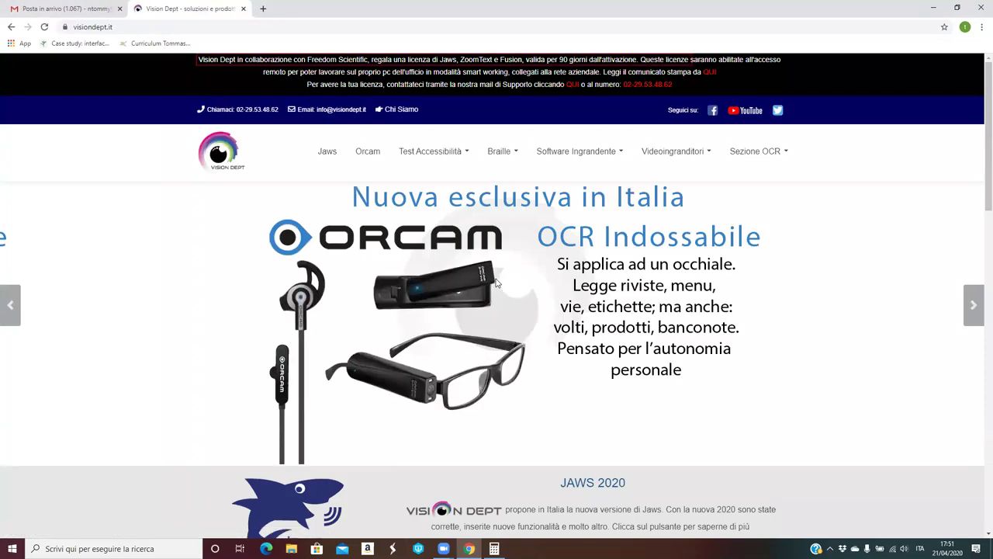
Step: Read the opening lines of the Vision Dept page up to the first link and return to the Gmail tab
{"action": "key", "text": "Down"}
{"action": "key", "text": "Tab"}
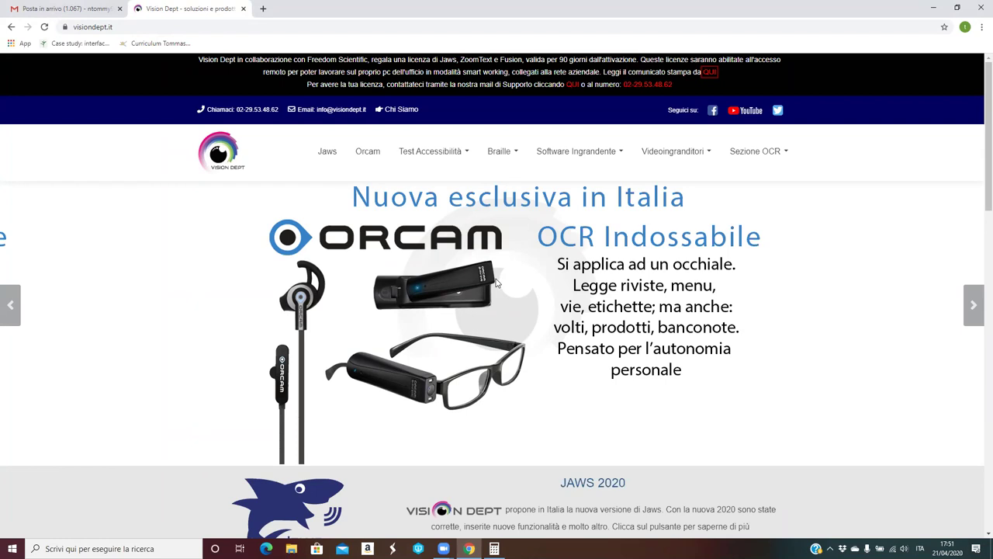
{"action": "key", "text": "ctrl+Tab"}
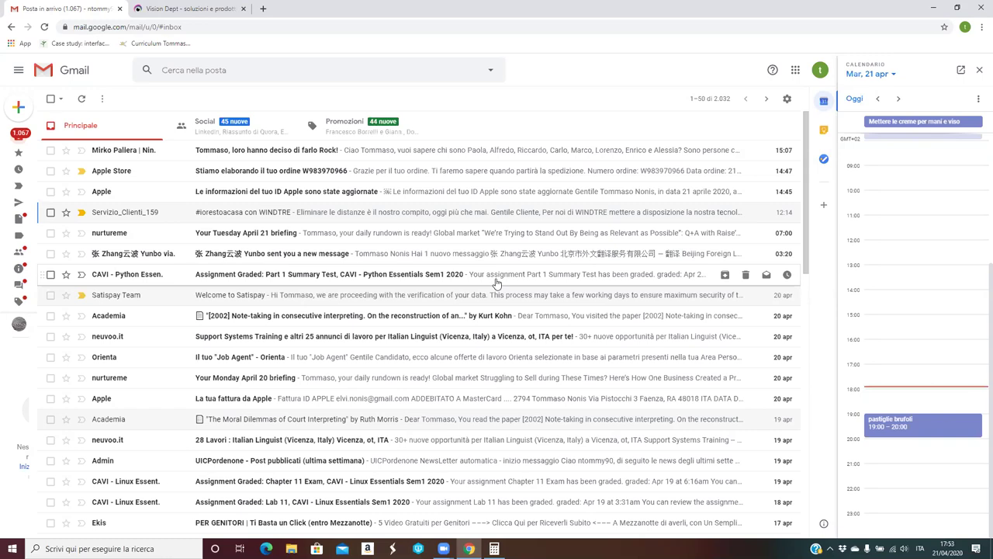
Step: Cycle through the open windows and bring the Calculator to the front
{"action": "key", "text": "alt+Tab"}
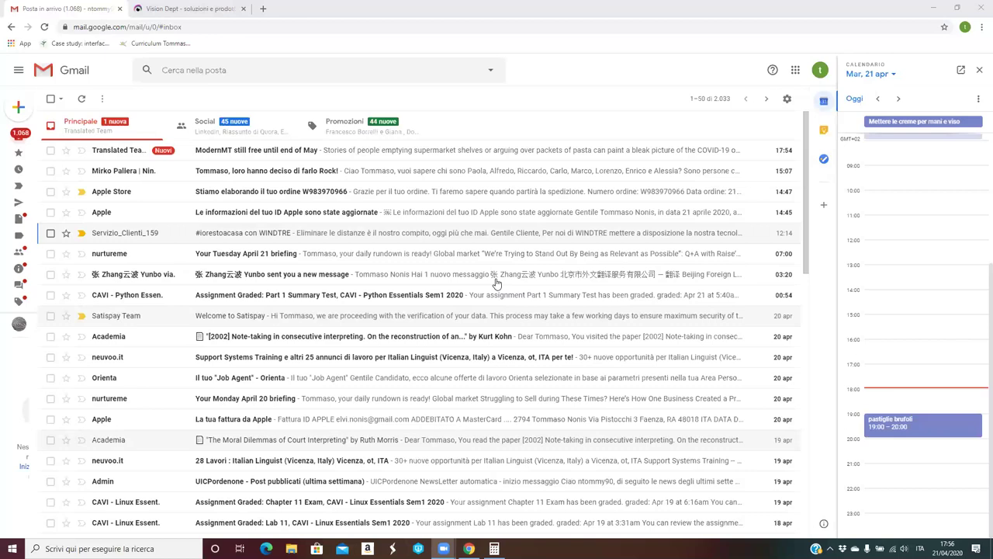
{"action": "key", "text": "alt+Tab"}
{"action": "key", "text": "alt+Tab"}
{"action": "key", "text": "alt+Tab"}
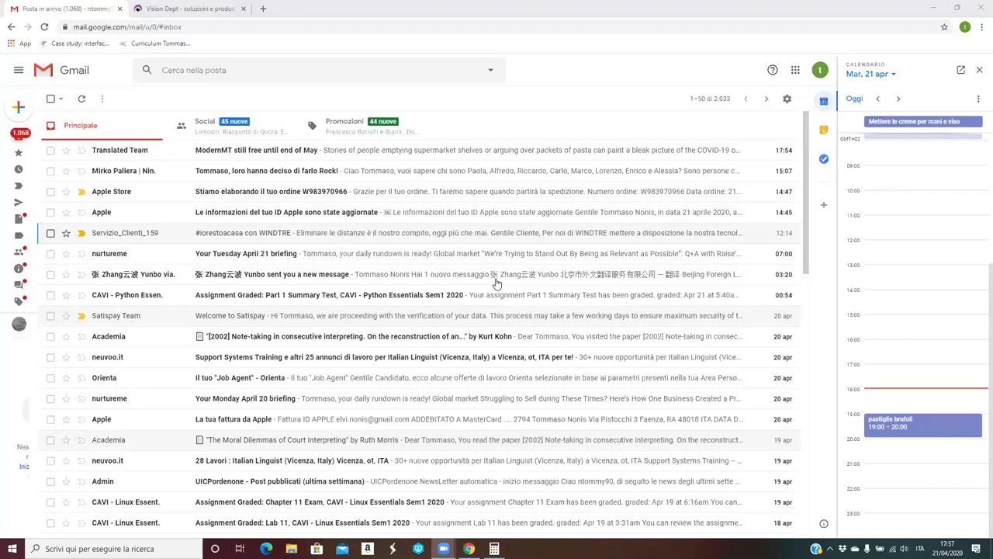
{"action": "key", "text": "alt+Tab"}
{"action": "key", "text": "alt+Tab"}
{"action": "key", "text": "Tab"}
{"action": "key", "text": "alt+Tab"}
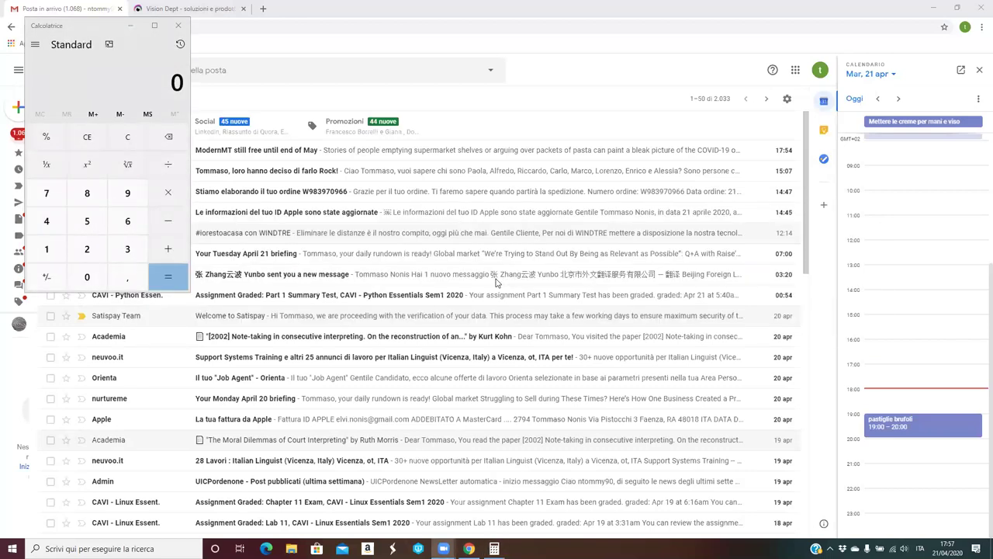
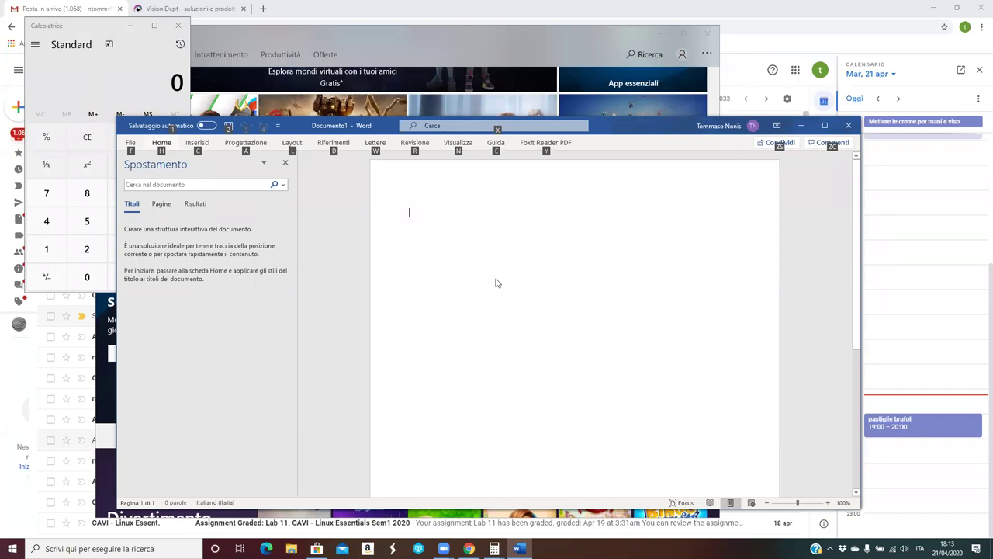
Step: Explore the Home commands of the blank Word document and go to the font size setting
{"action": "key", "text": "Escape"}
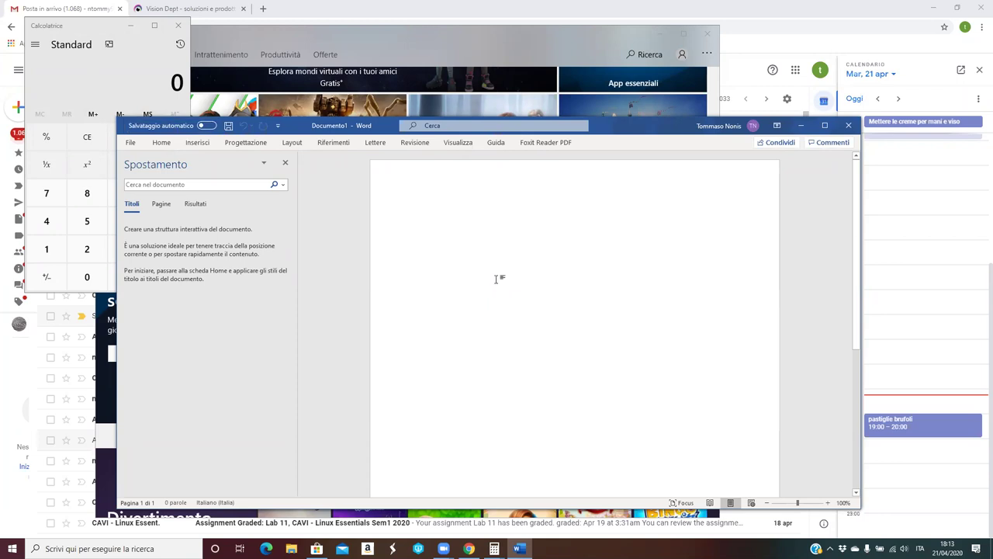
{"action": "key", "text": "alt"}
{"action": "key", "text": "Right"}
{"action": "key", "text": "Left"}
{"action": "key", "text": "Escape"}
{"action": "key", "text": "ctrl+F1"}
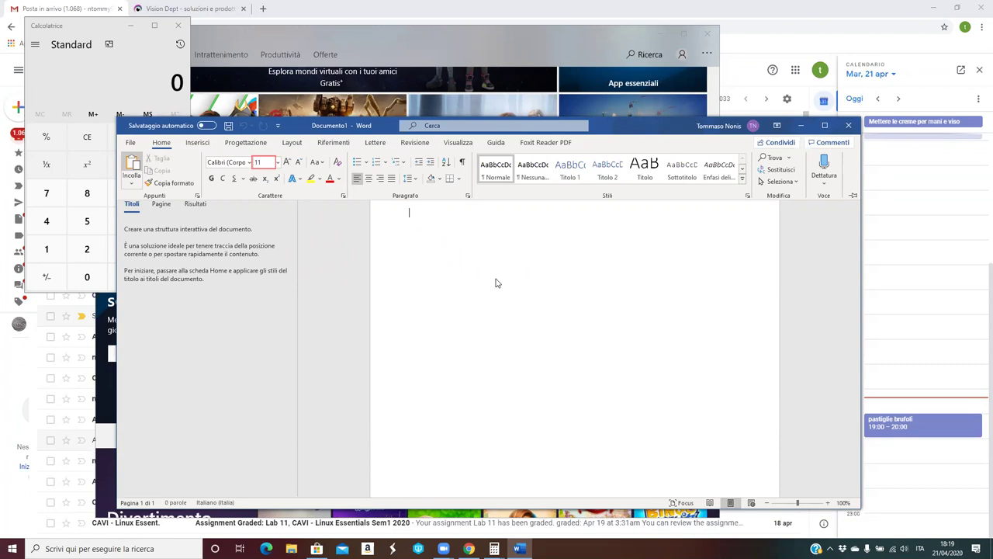
{"action": "key", "text": "ctrl+shift+p"}
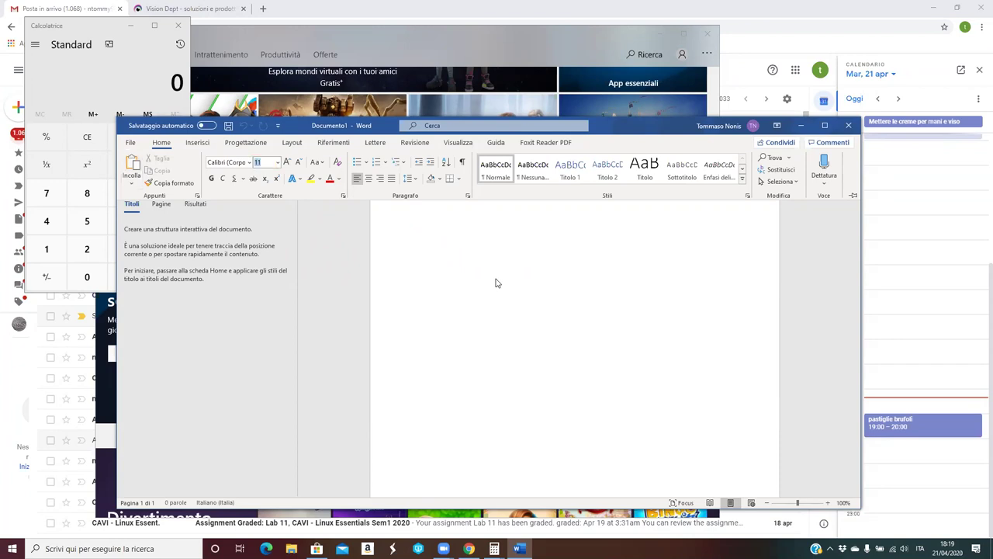
Step: Switch from Word to the Calculator and move the focus through its controls
{"action": "key", "text": "alt+Tab"}
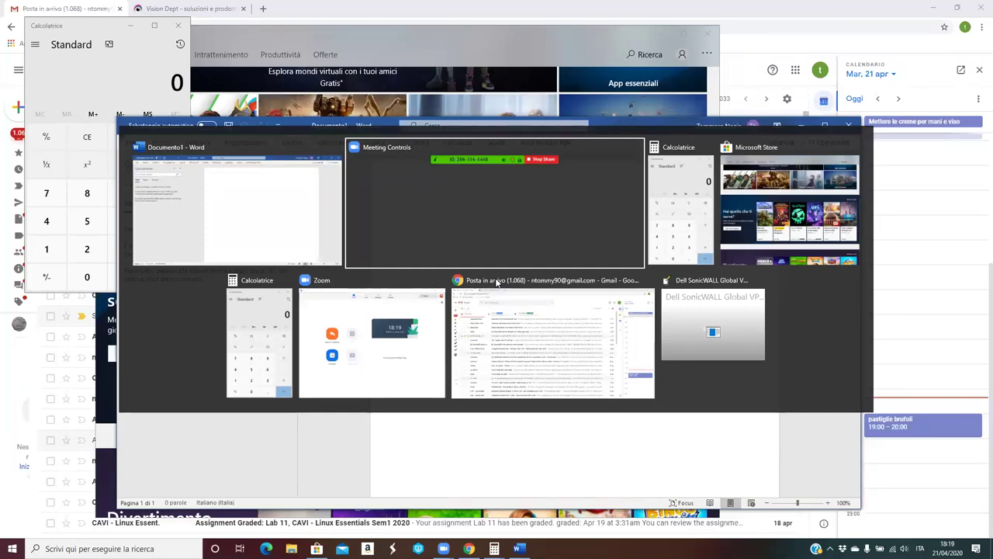
{"action": "key", "text": "alt"}
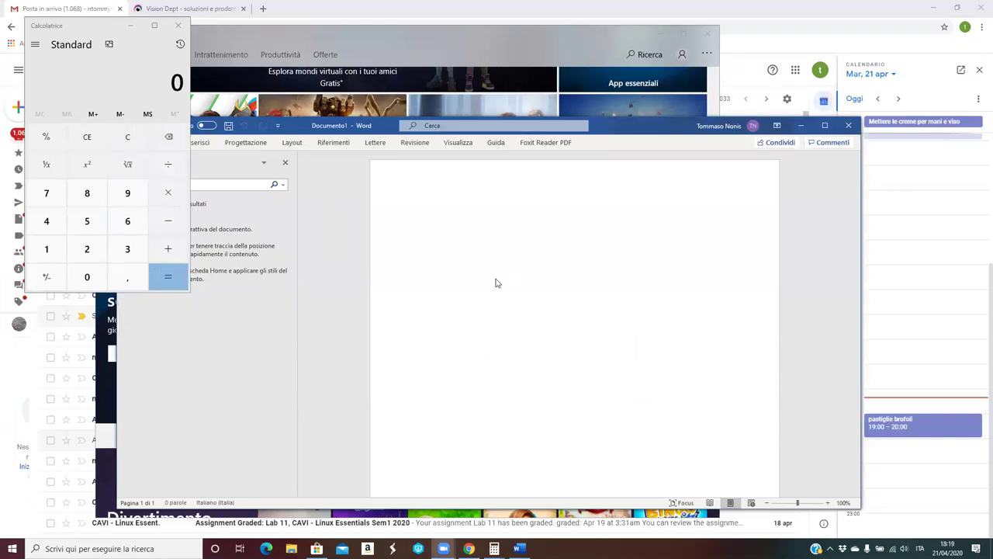
{"action": "key", "text": "alt+Tab"}
{"action": "key", "text": "Tab"}
{"action": "key", "text": "Tab"}
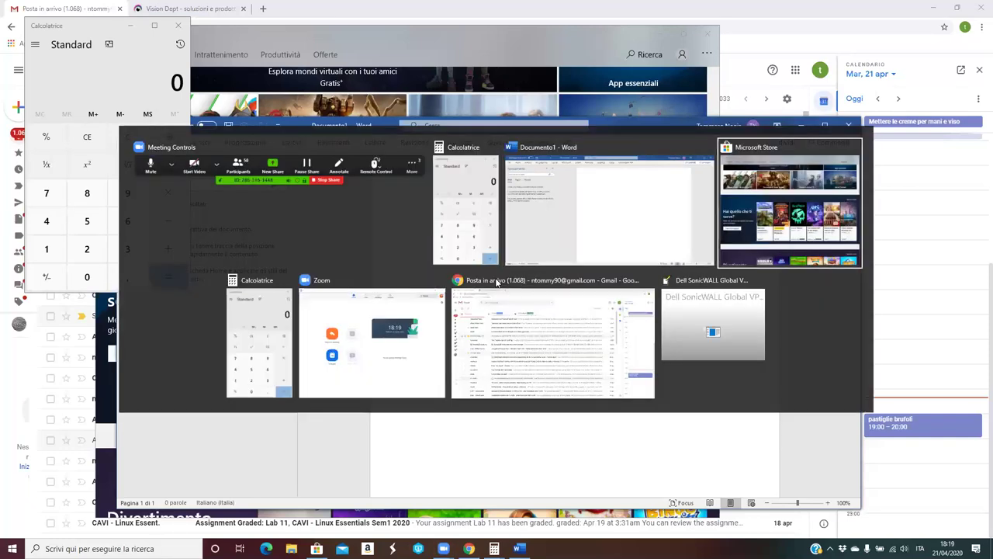
{"action": "key", "text": "alt+Tab"}
{"action": "key", "text": "Tab"}
{"action": "key", "text": "alt"}
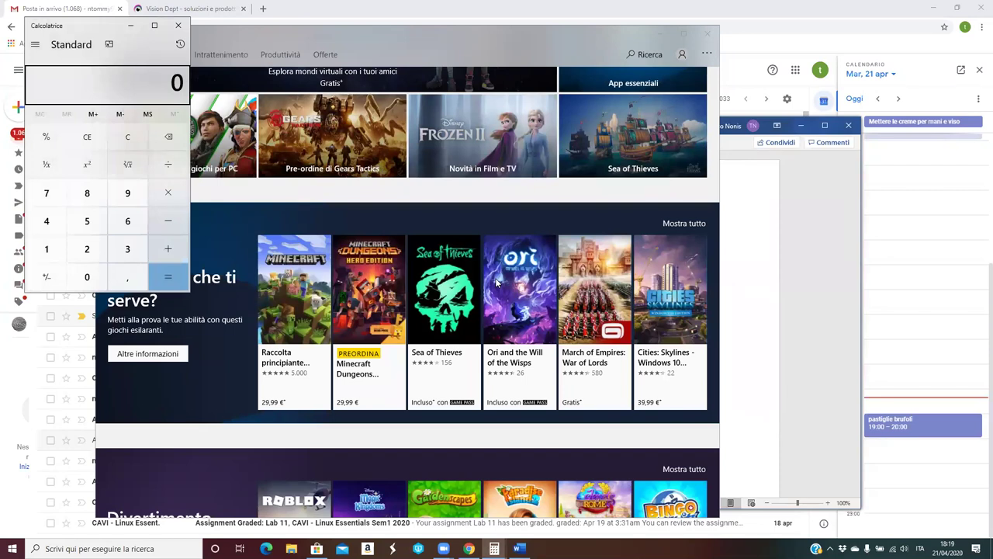
{"action": "key", "text": "Tab"}
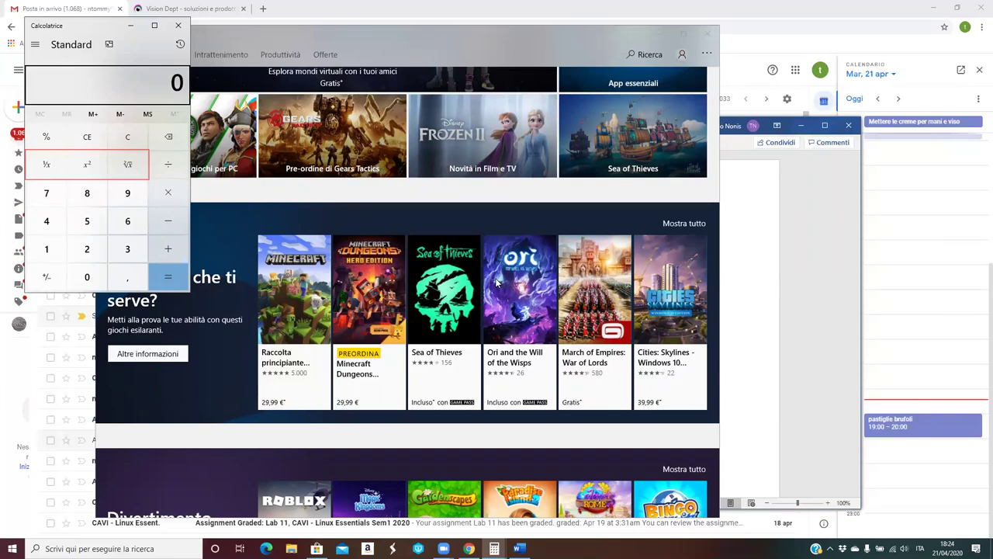
Step: Cycle through the open windows from the Calculator to the Microsoft Store
{"action": "key", "text": "alt+Tab"}
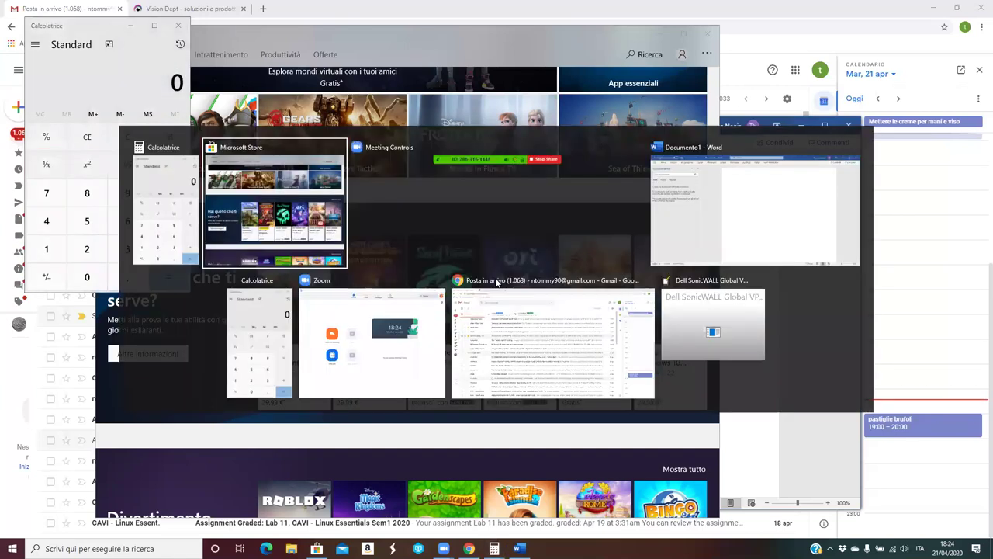
{"action": "key", "text": "alt+Tab"}
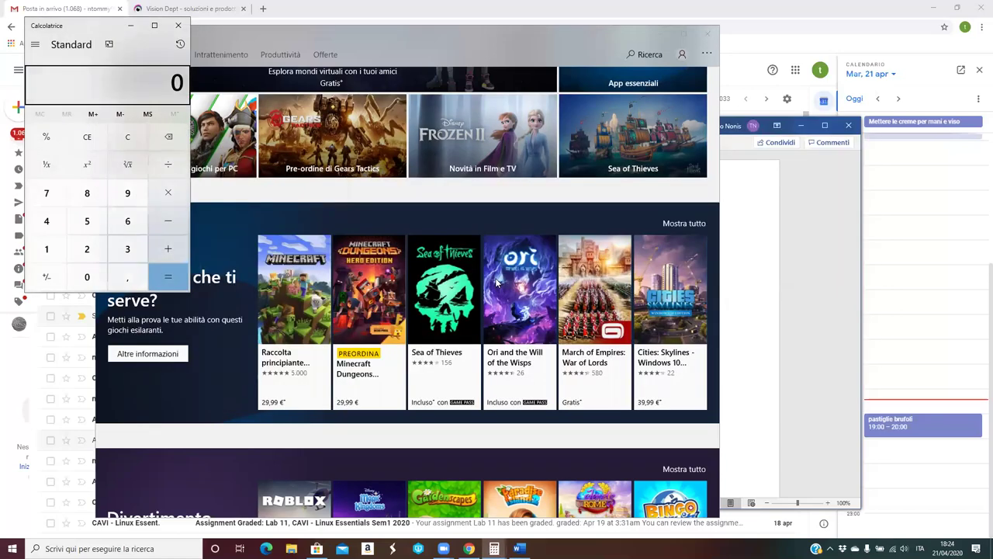
{"action": "key", "text": "alt+Tab"}
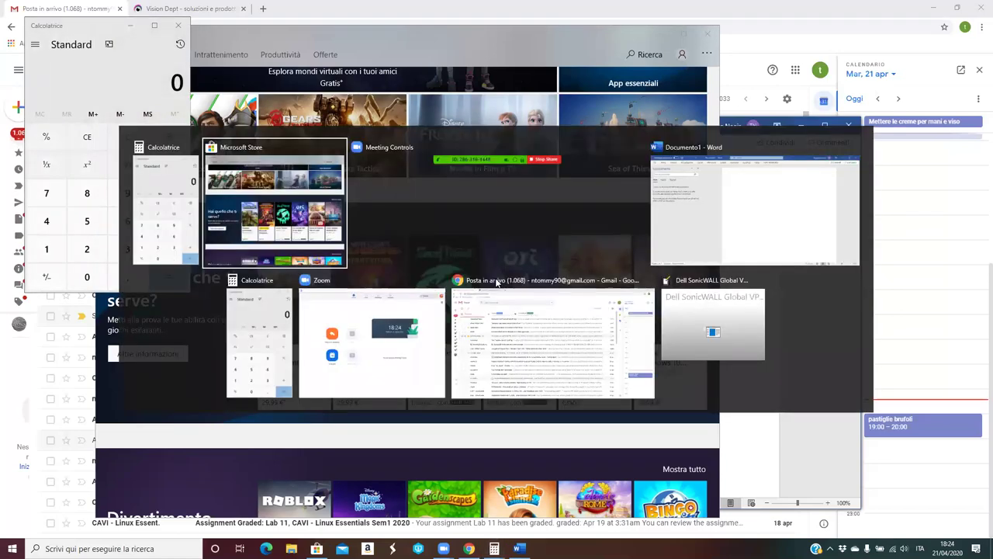